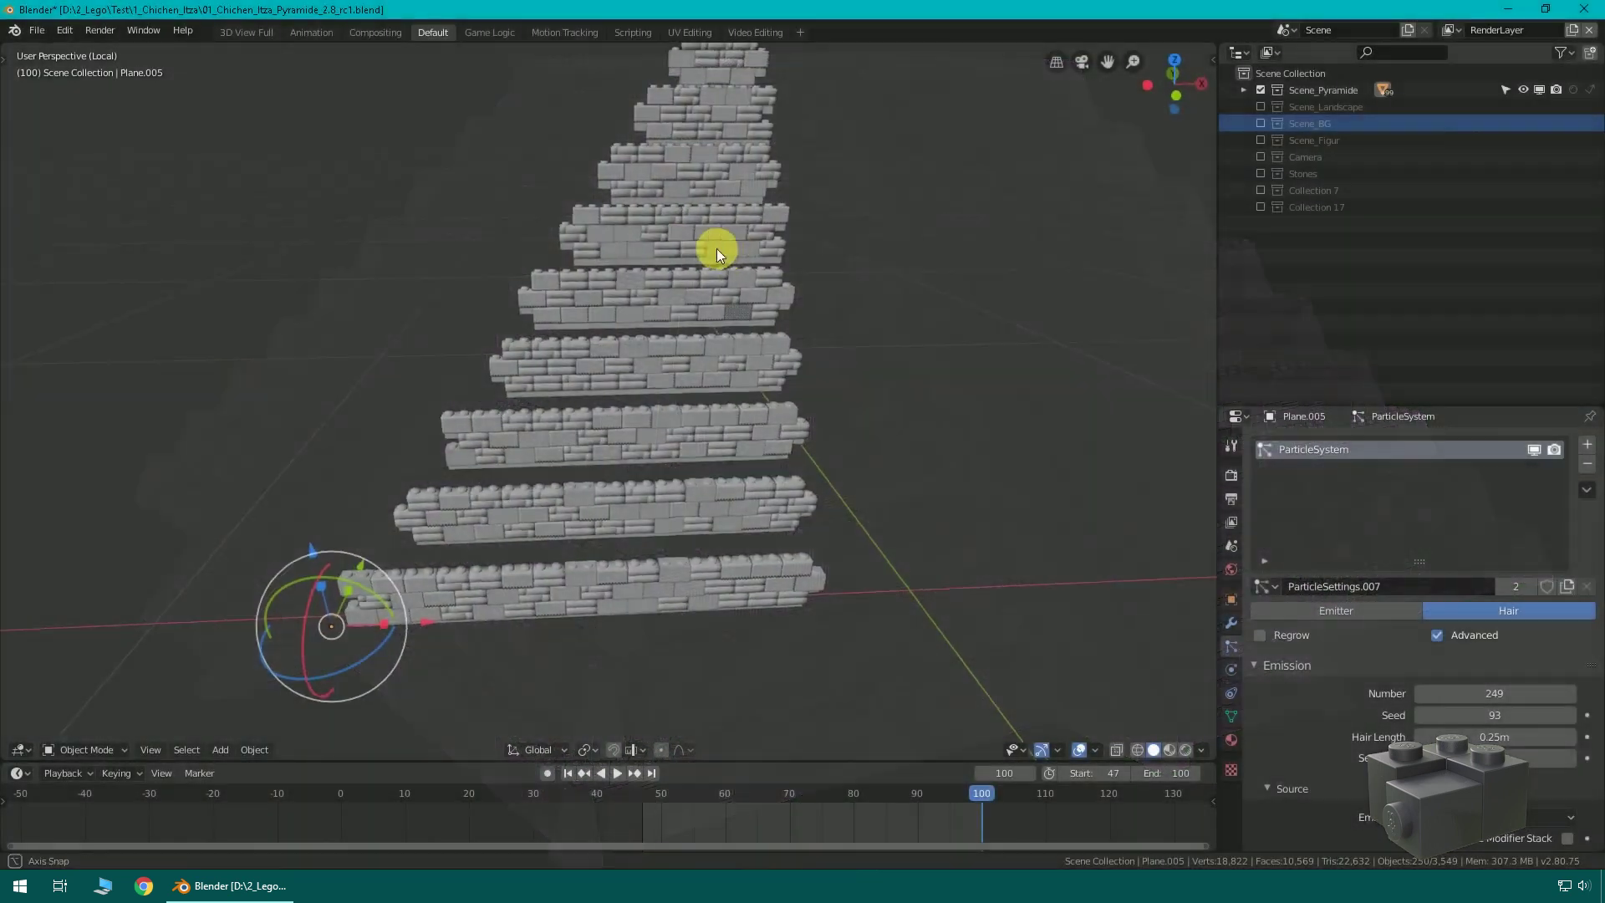
- Toggle Plane.005 into Edit Mode and back to Object Mode to reveal the particle stair bricks
middle_click_drag(715, 248, 647, 249)
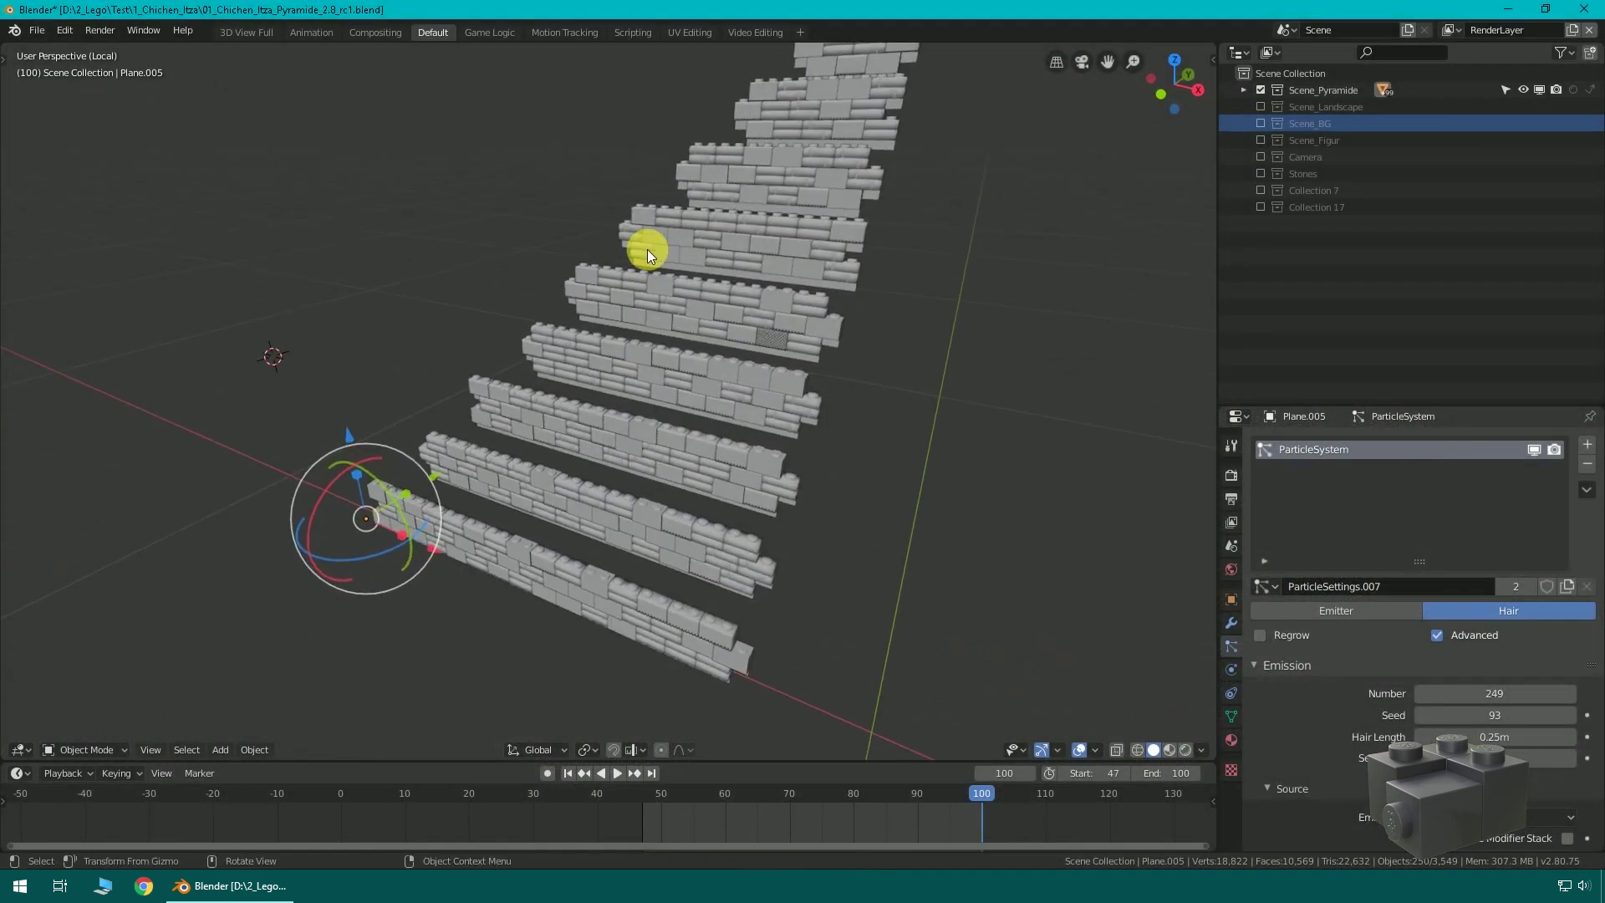
key("Tab")
scroll(682, 292, "up", 5)
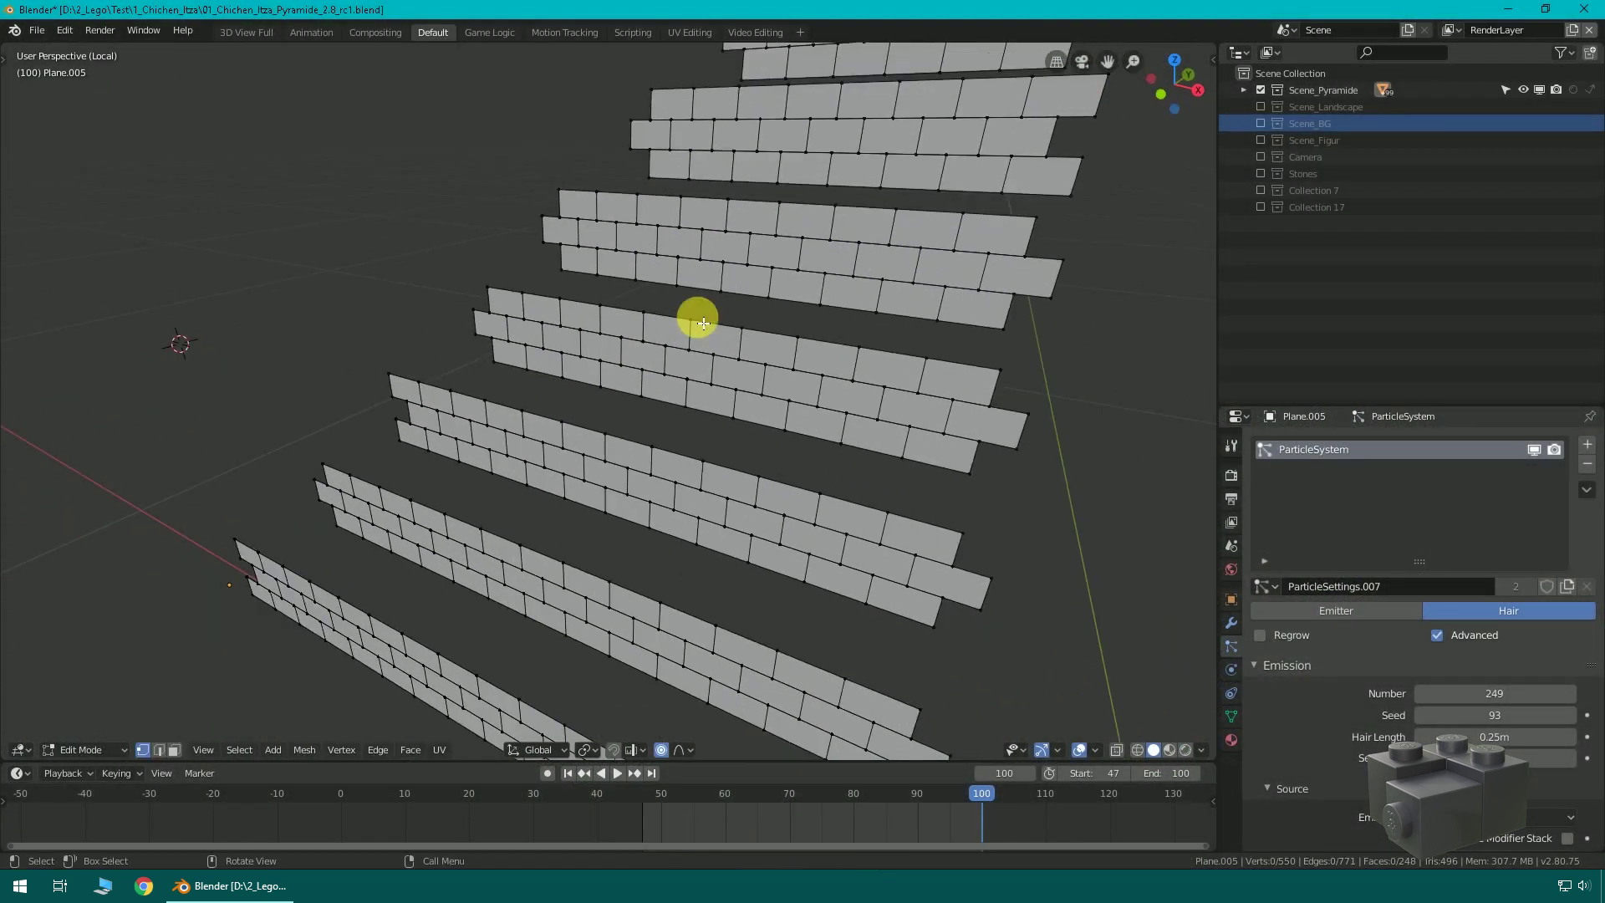
key("Tab")
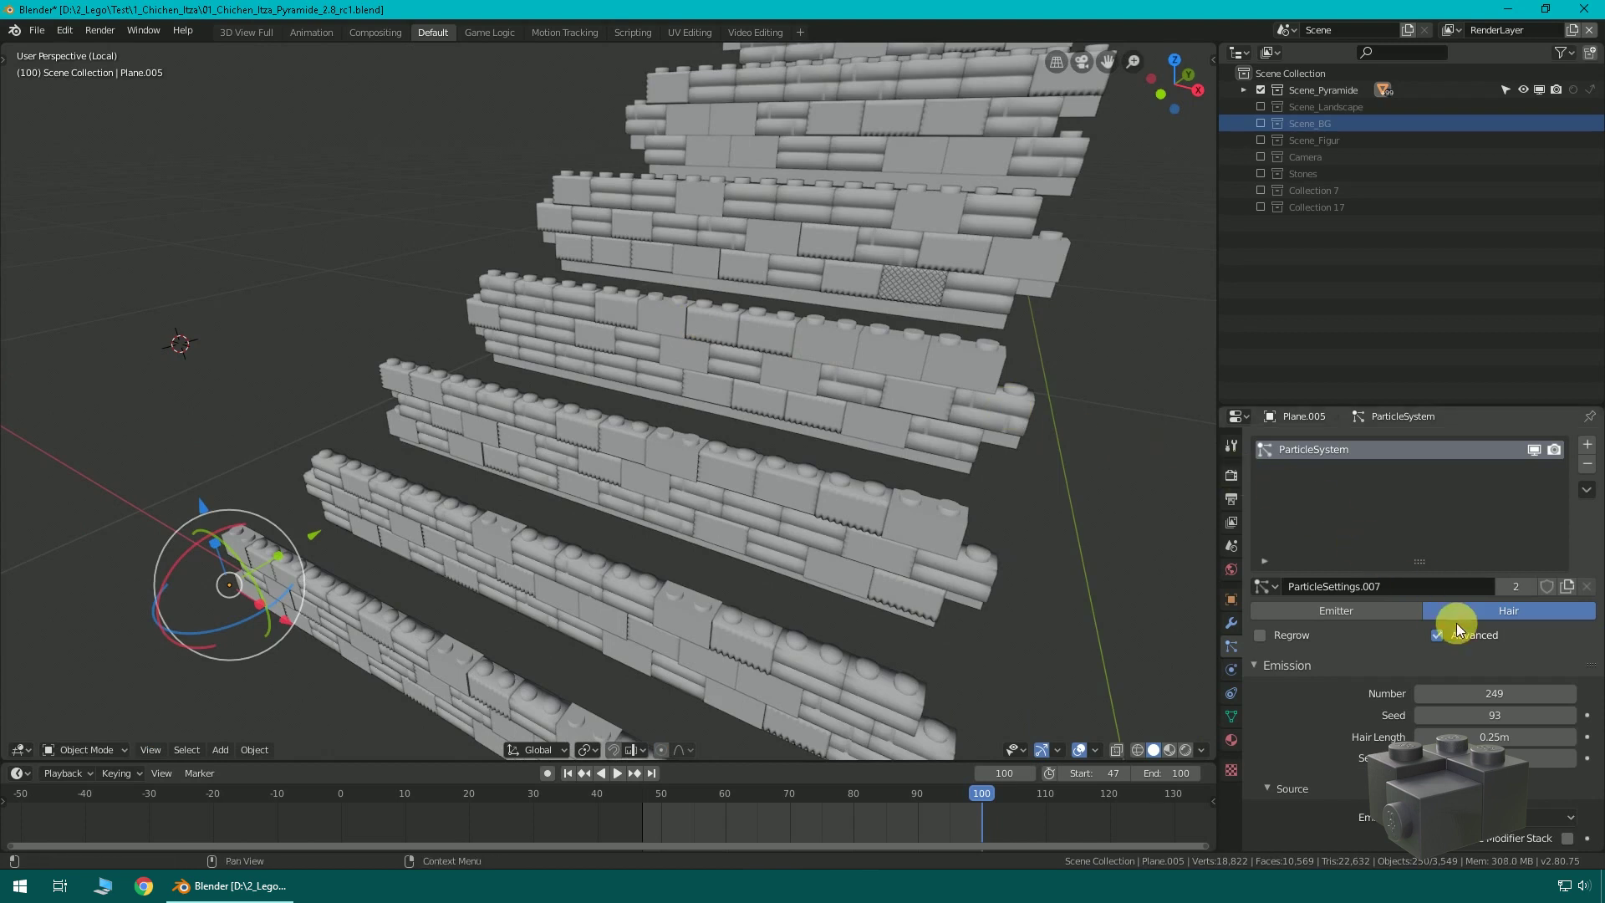
- Go to the particle Render > Collection settings and select several Stones brick pieces
scroll(1457, 629, "down", 15)
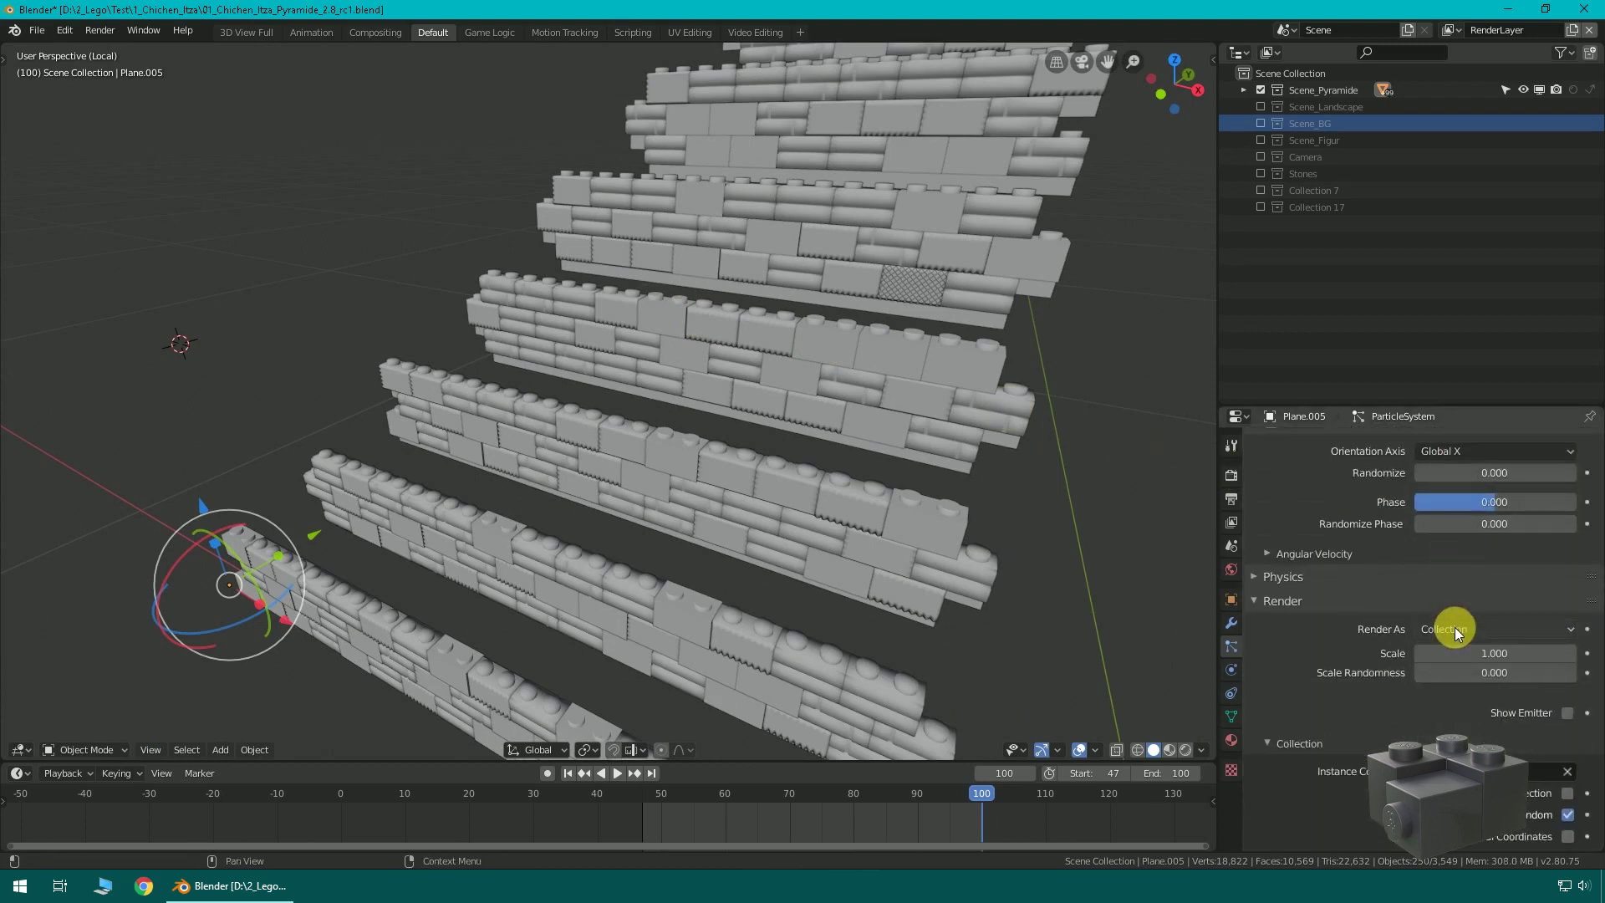
scroll(1455, 627, "down", 5)
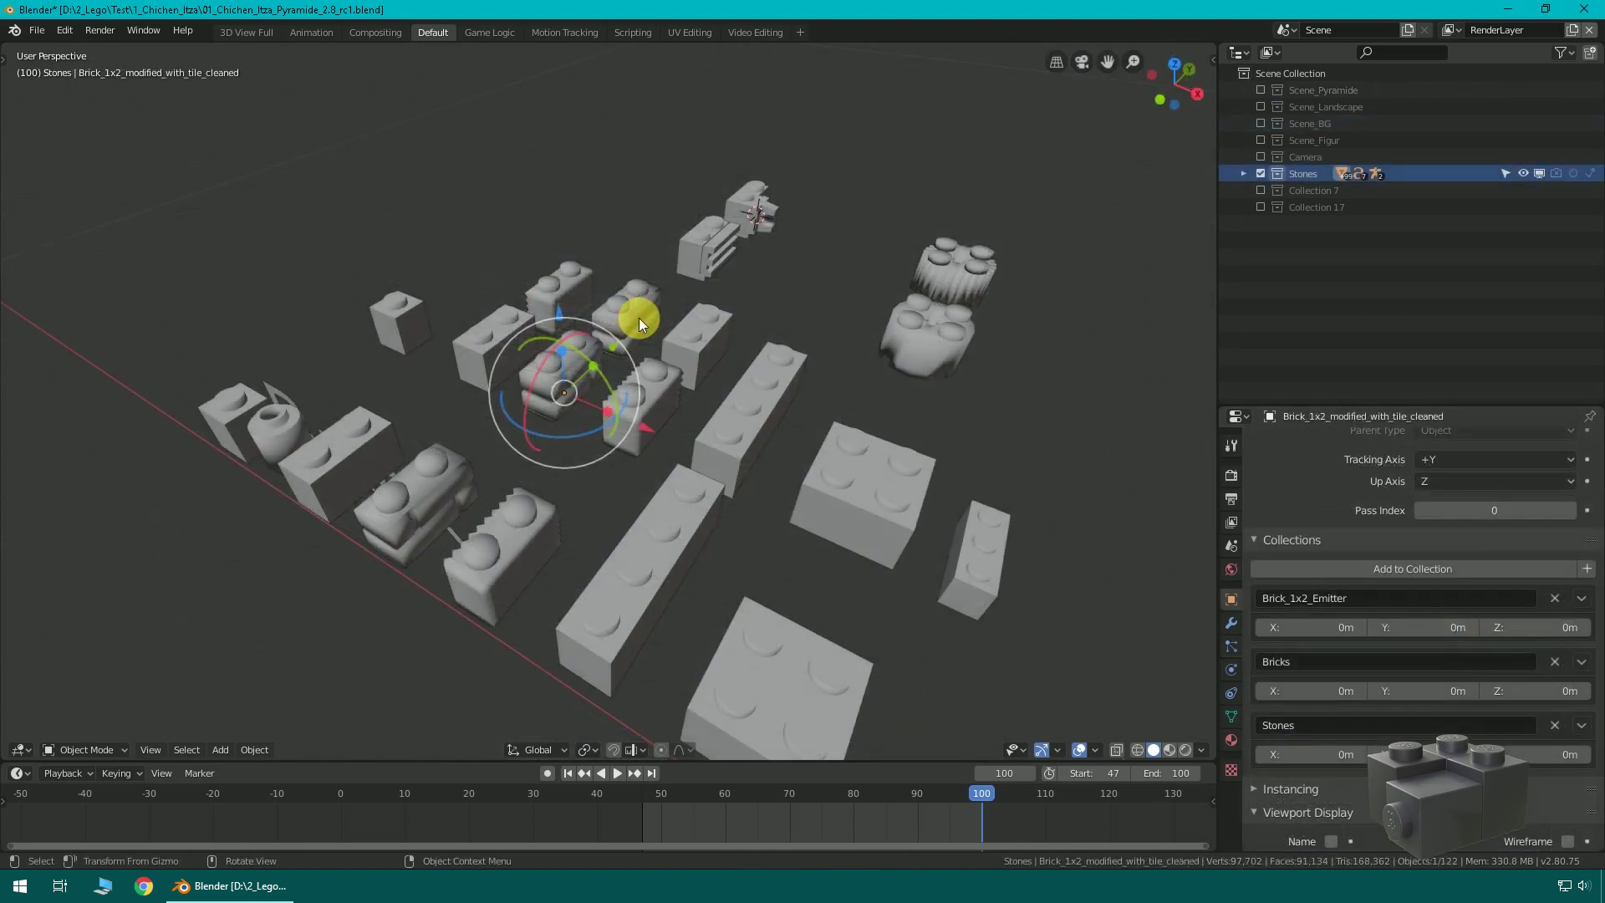
left_click(639, 335)
left_click(639, 414)
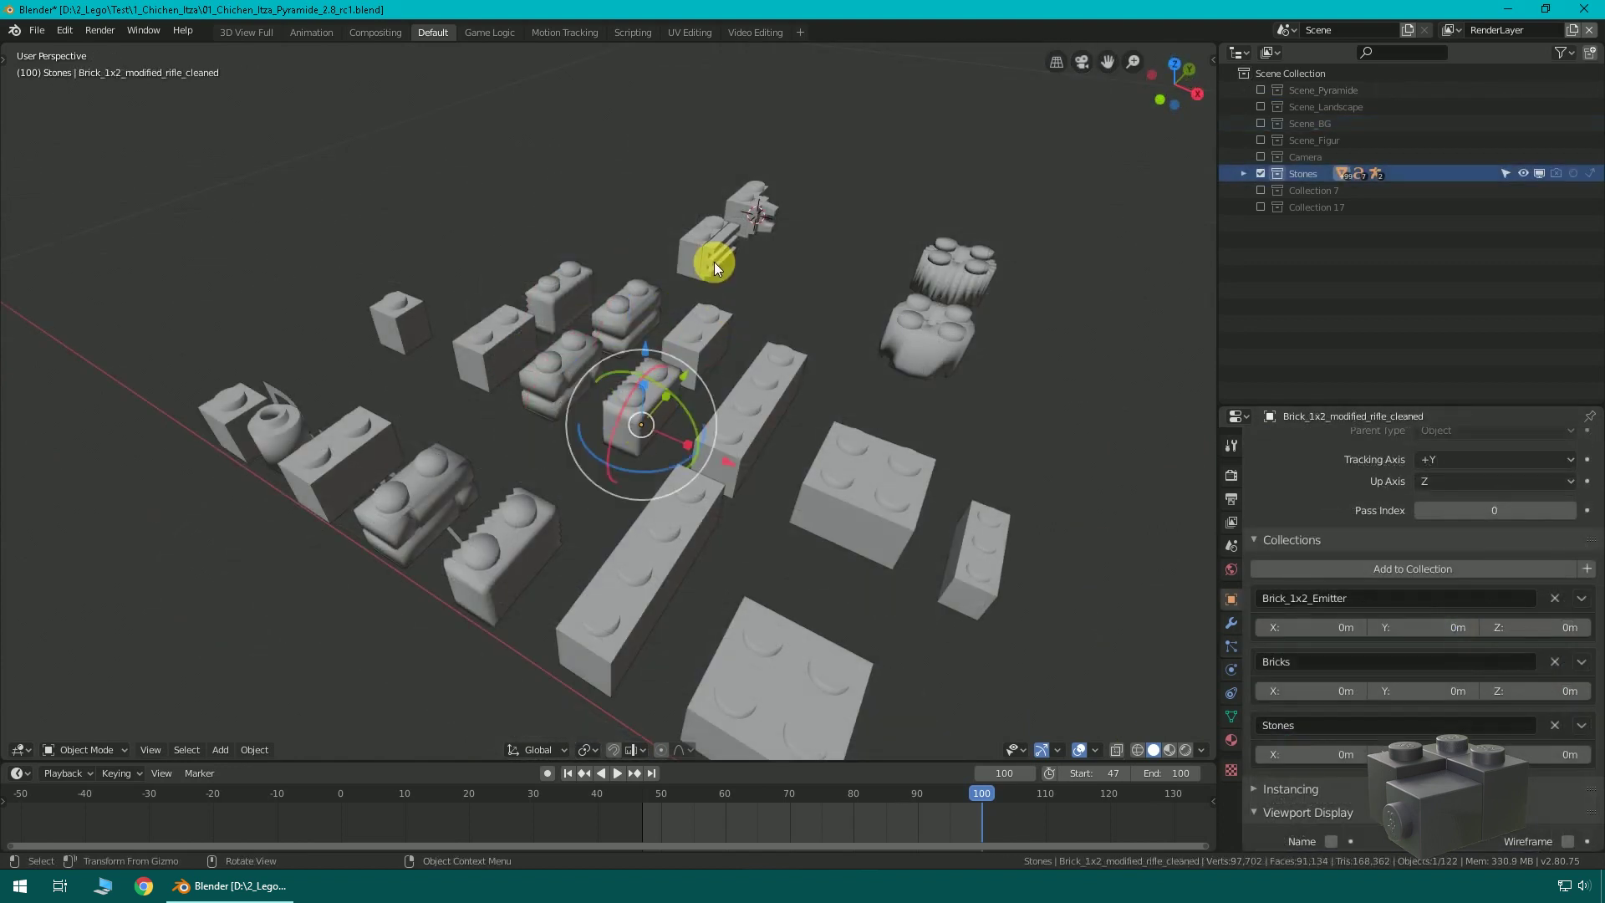
left_click(714, 263)
left_click(775, 204)
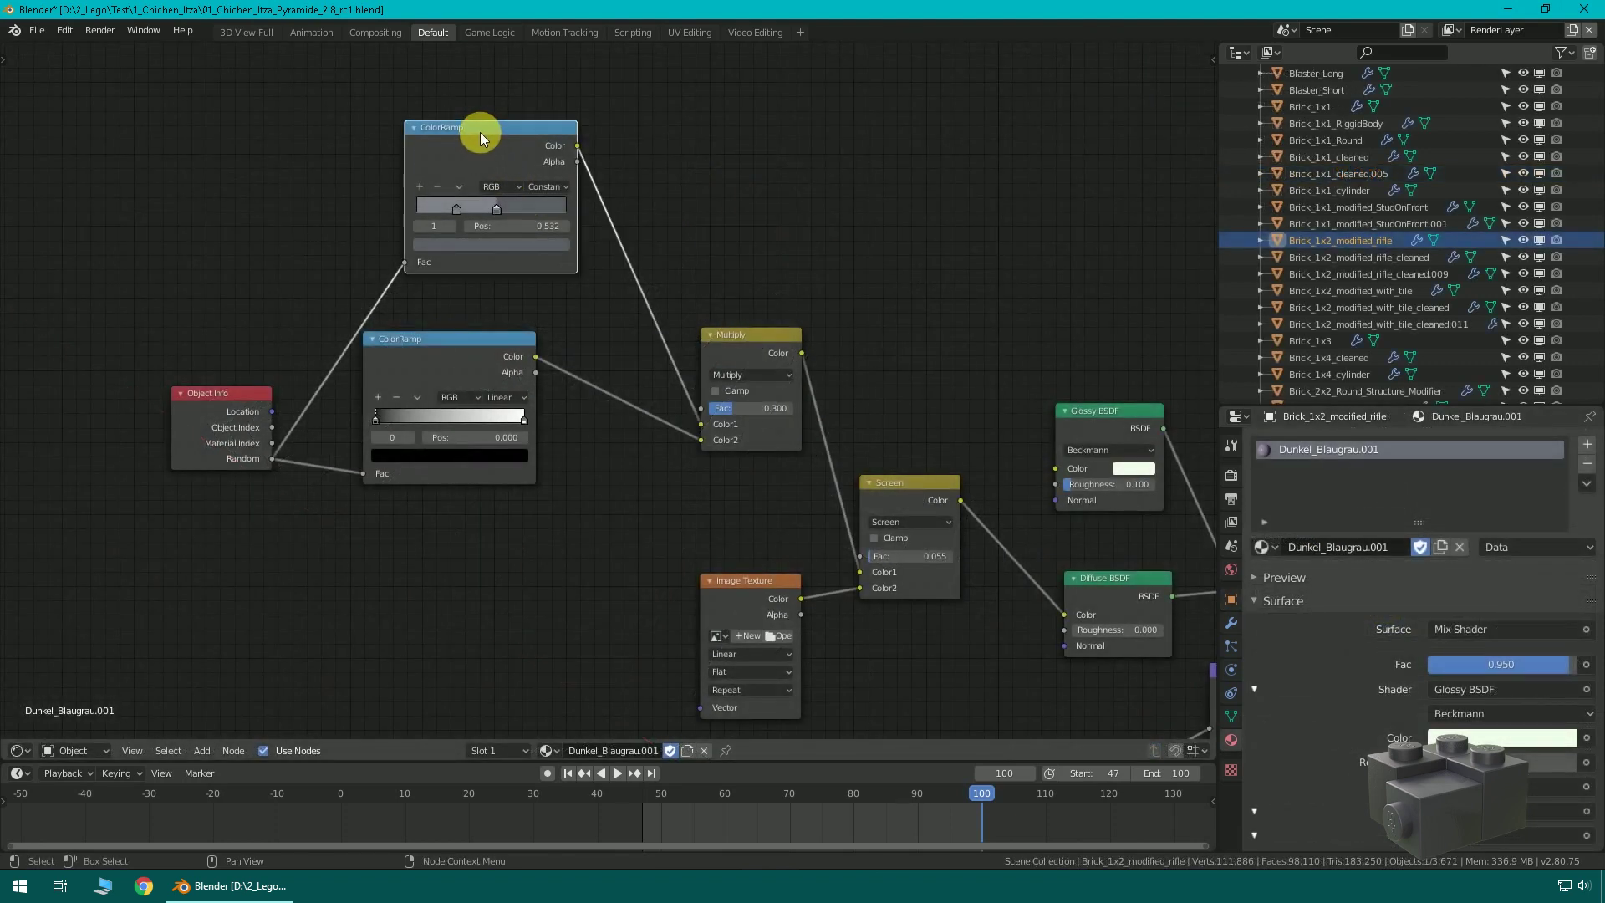
- Frame Dunkel_Blaugrau.001's Object Info and ColorRamp nodes, raise Object Info, and select two Stones bricks
scroll(480, 133, "up", 2)
middle_click_drag(430, 198, 650, 435)
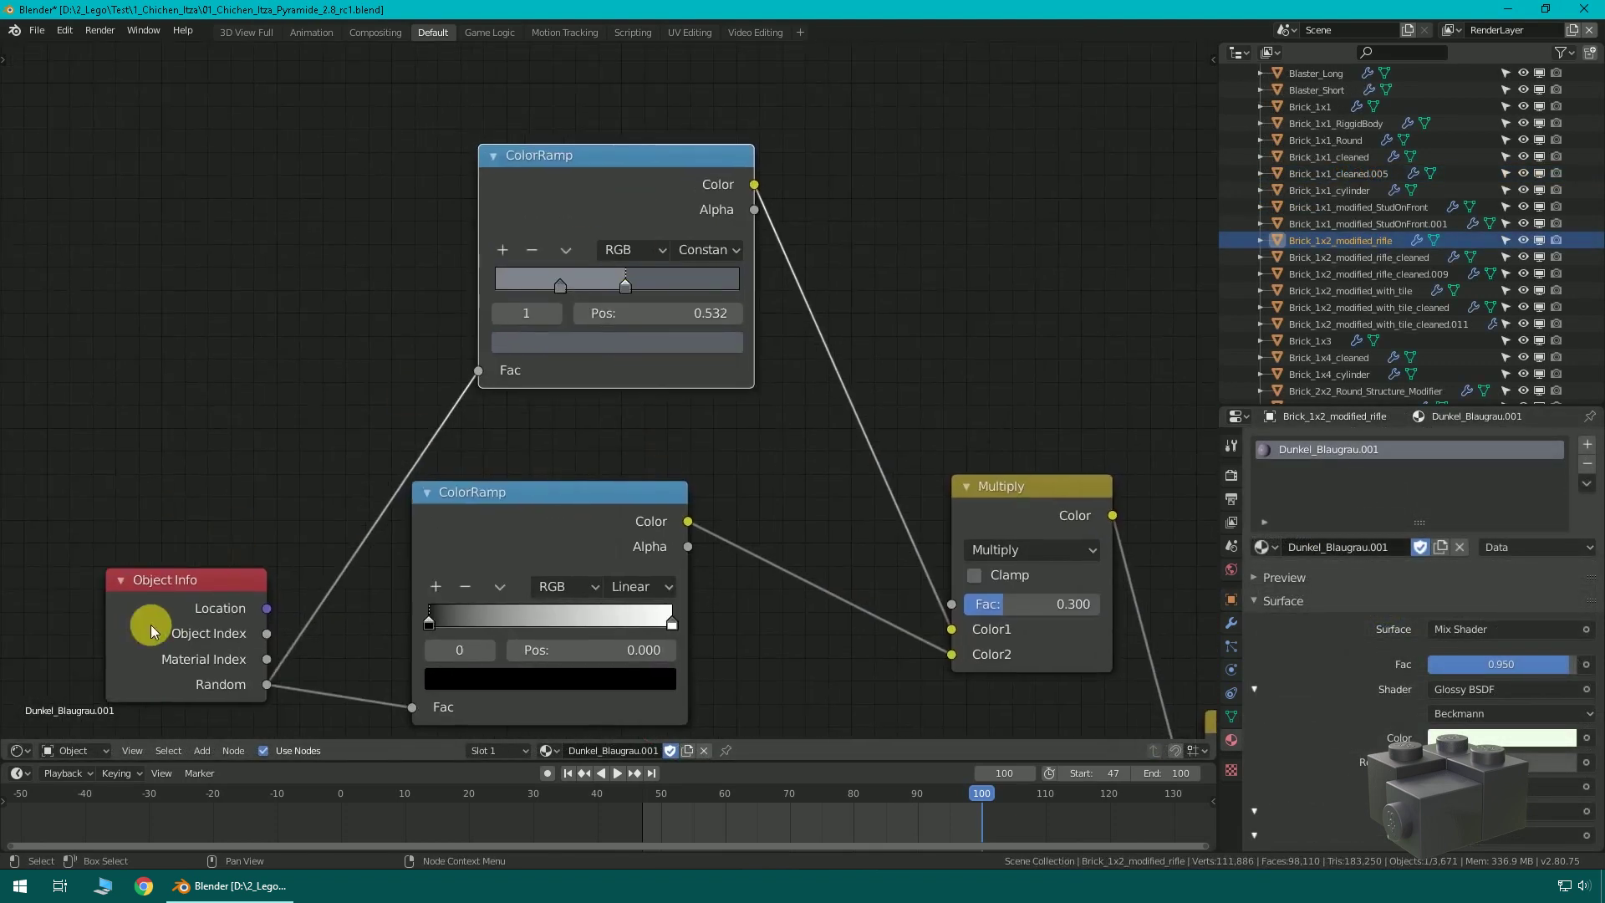
left_click_drag(151, 633, 198, 477)
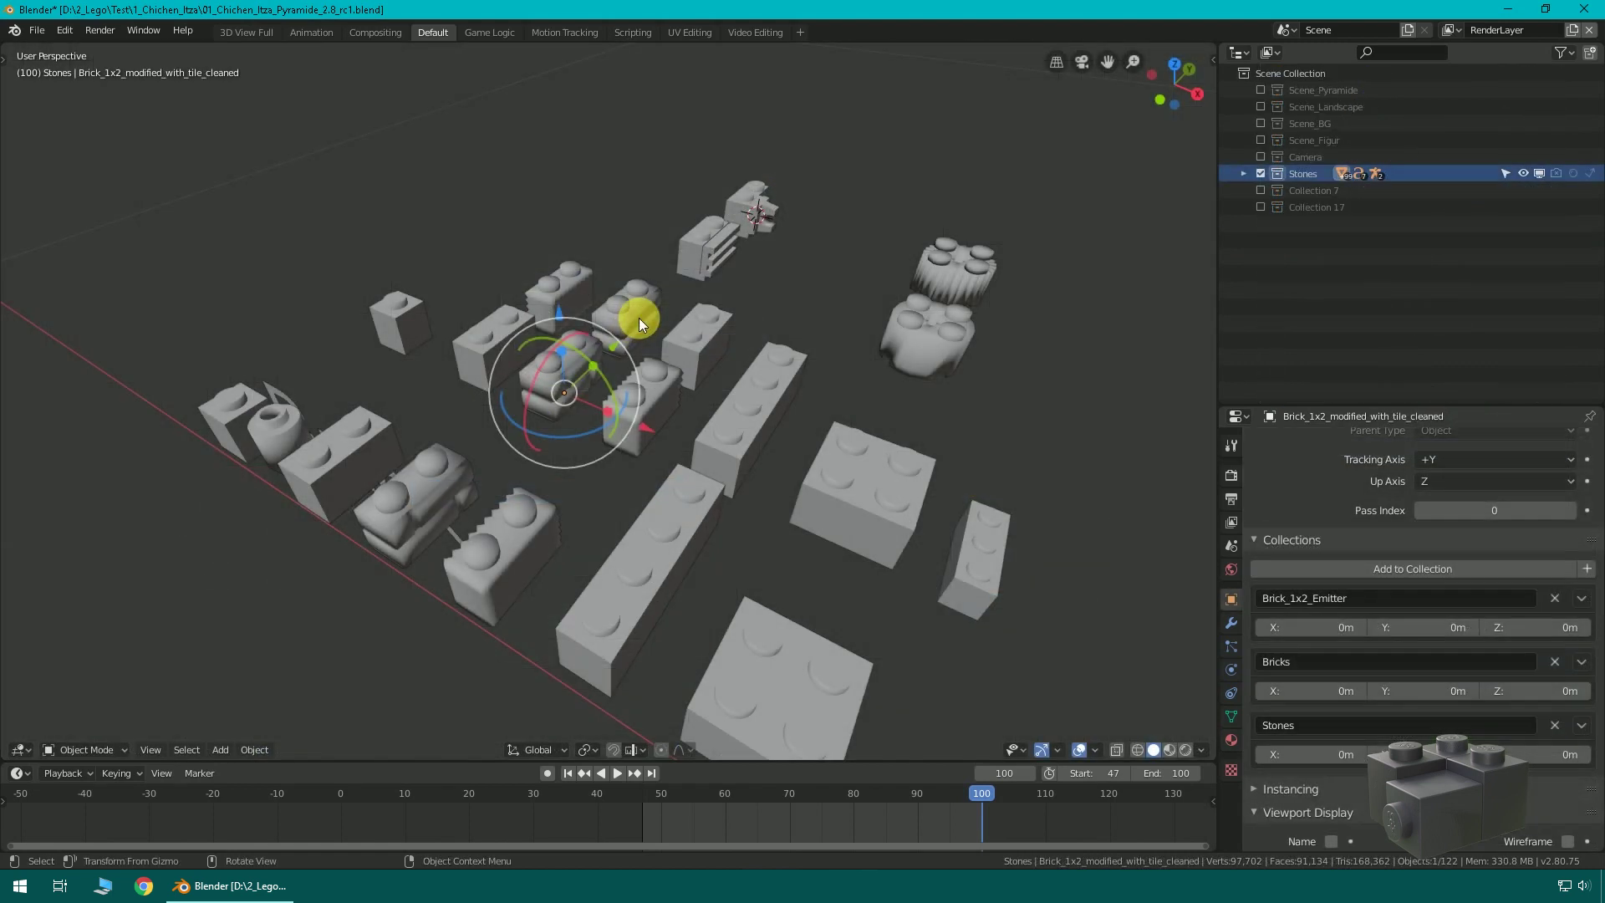
left_click(639, 417)
left_click(714, 262)
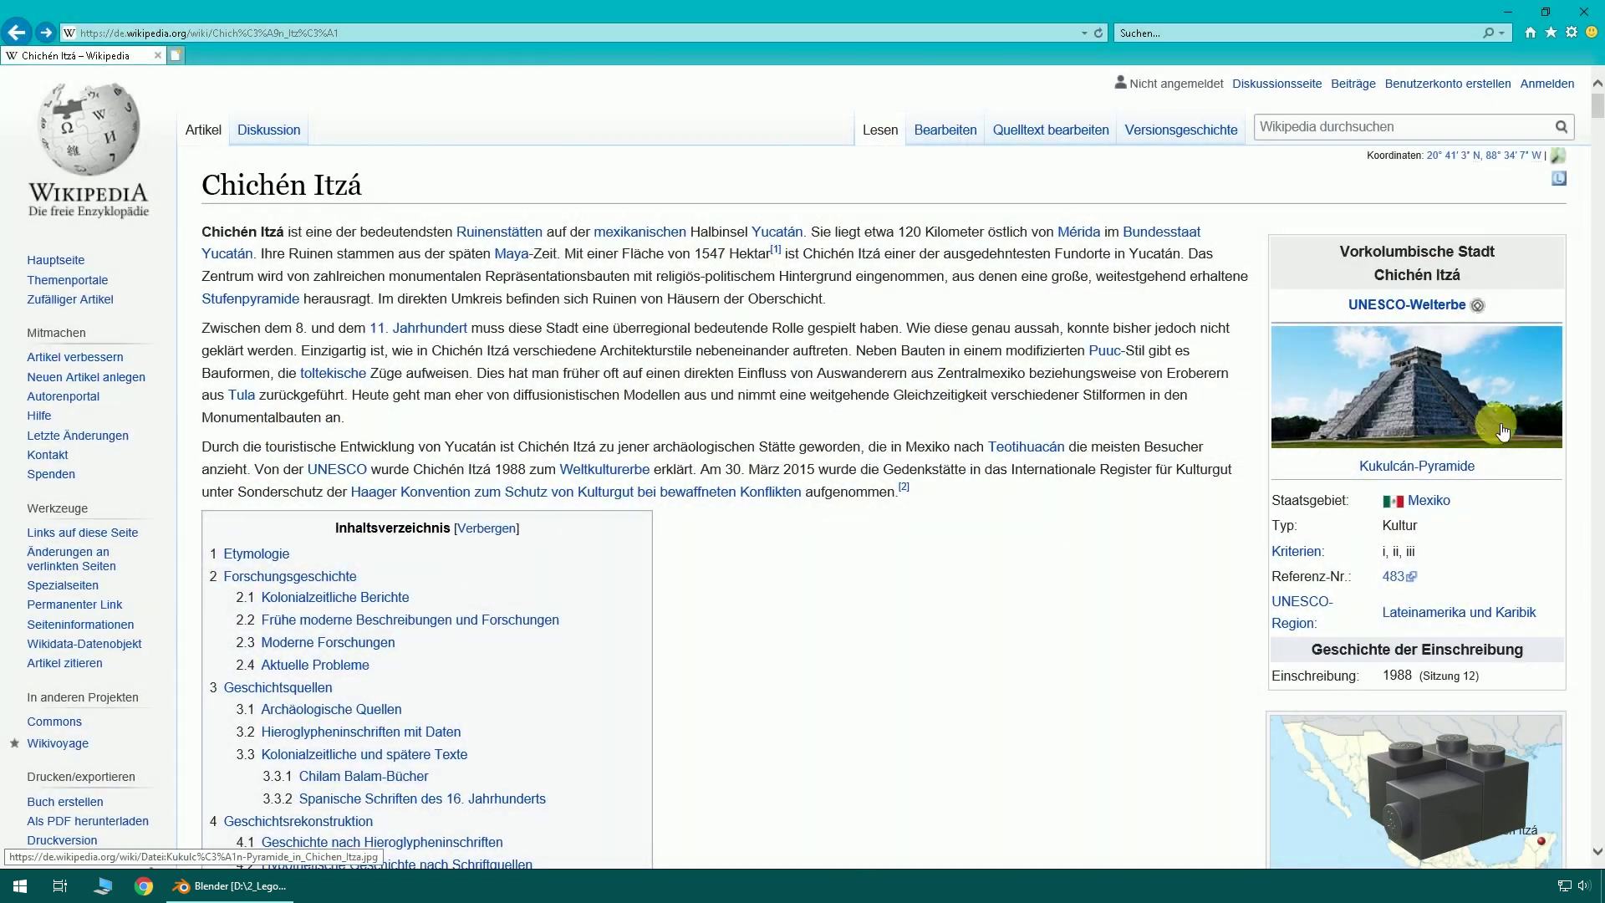
- Enlarge the Kukulcán-Pyramide photo from the Chichén Itzá article's infobox
left_click(1503, 416)
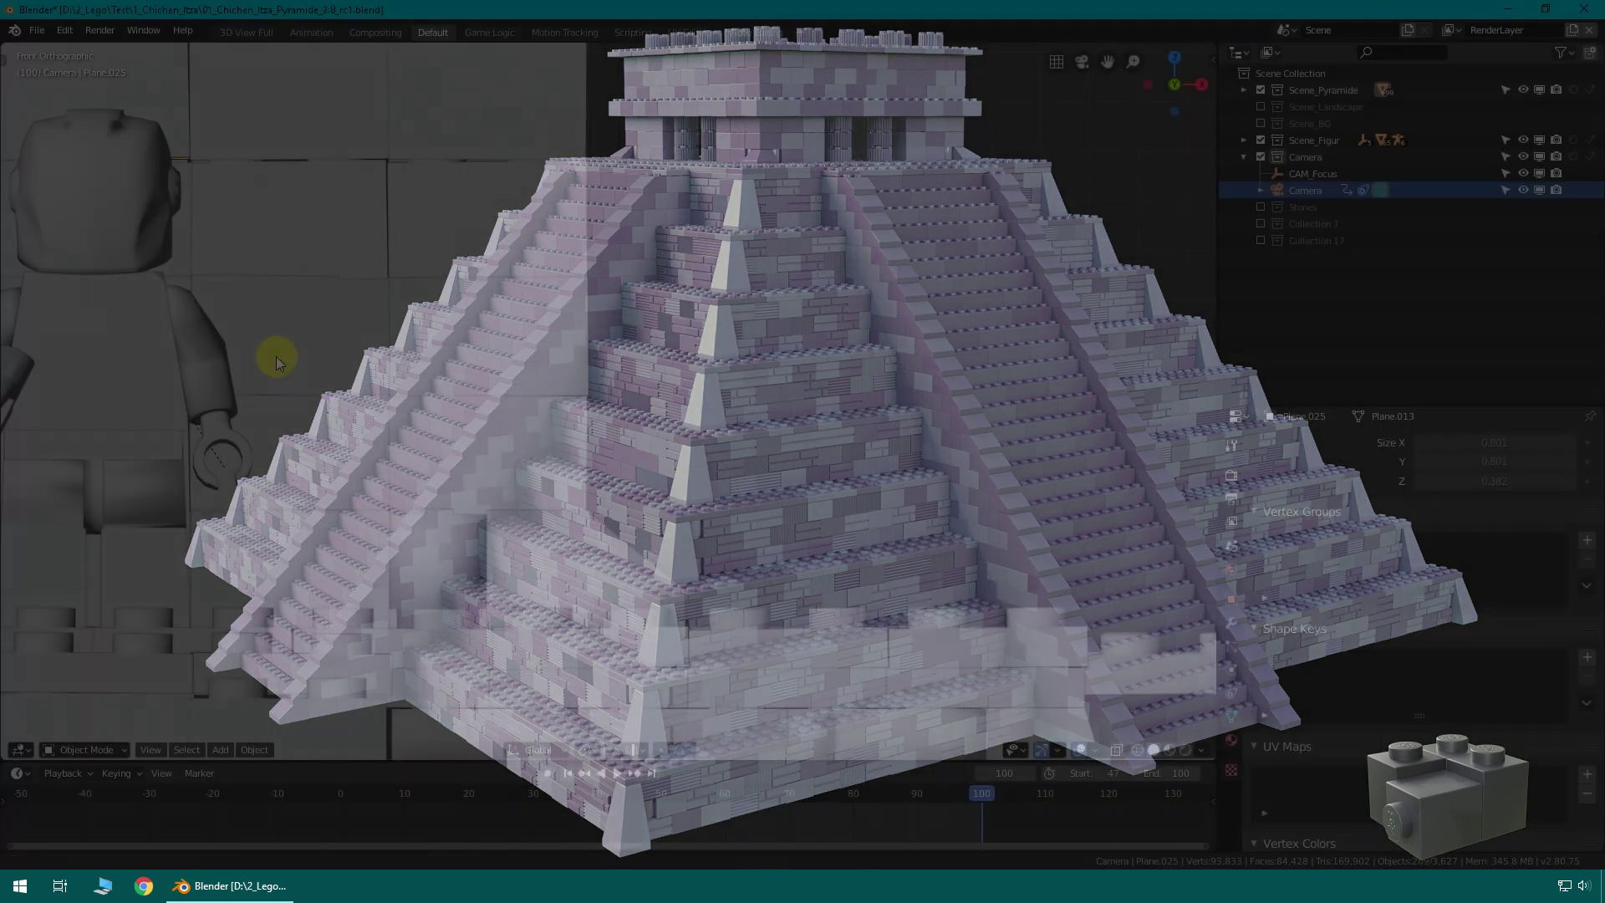
- Pan and zoom the front orthographic view onto the minifig in the temple doorway
middle_click_drag(275, 357, 700, 355, "shift")
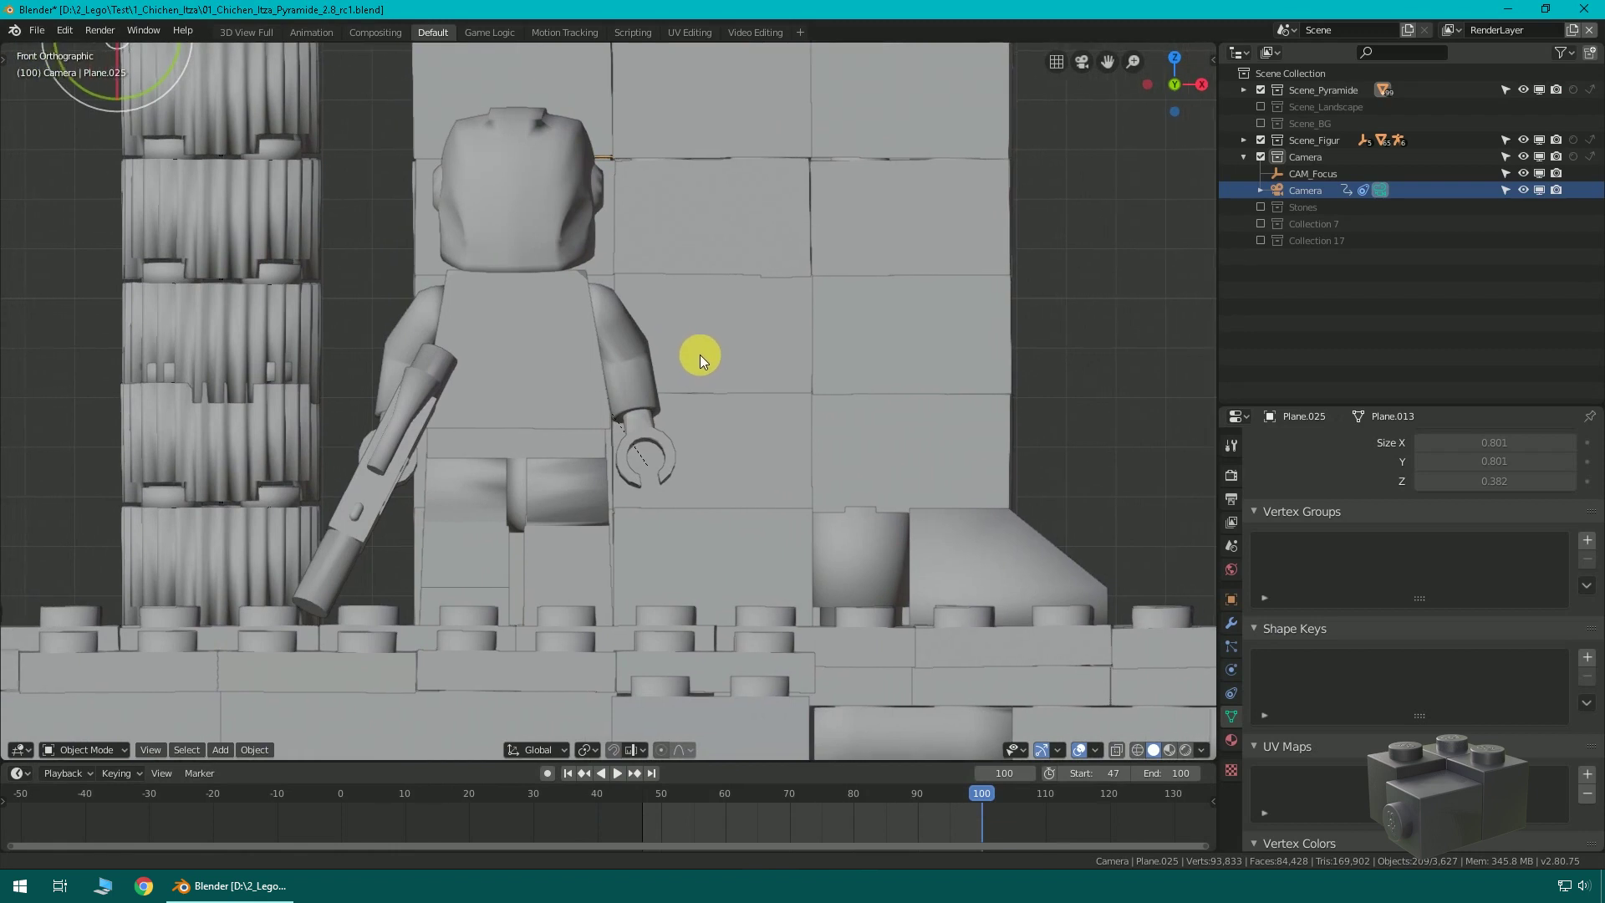
scroll(711, 254, "up", 2, "shift")
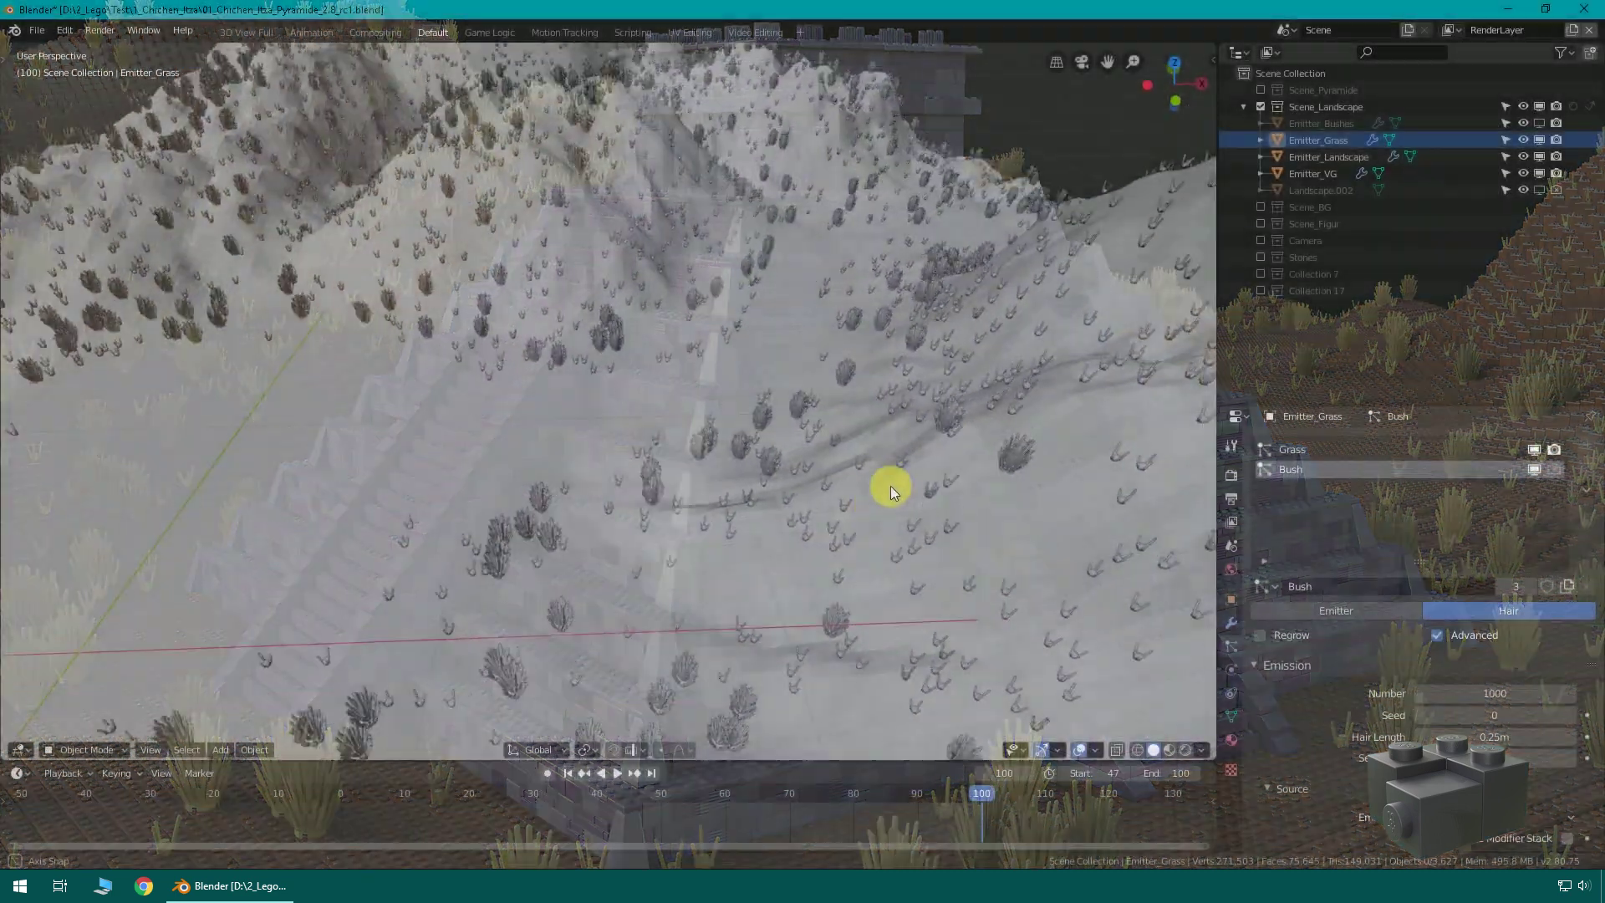
- Show the Grass_Density map in the Image Editor by searching the image list for 'den'
scroll(835, 490, "up", 8)
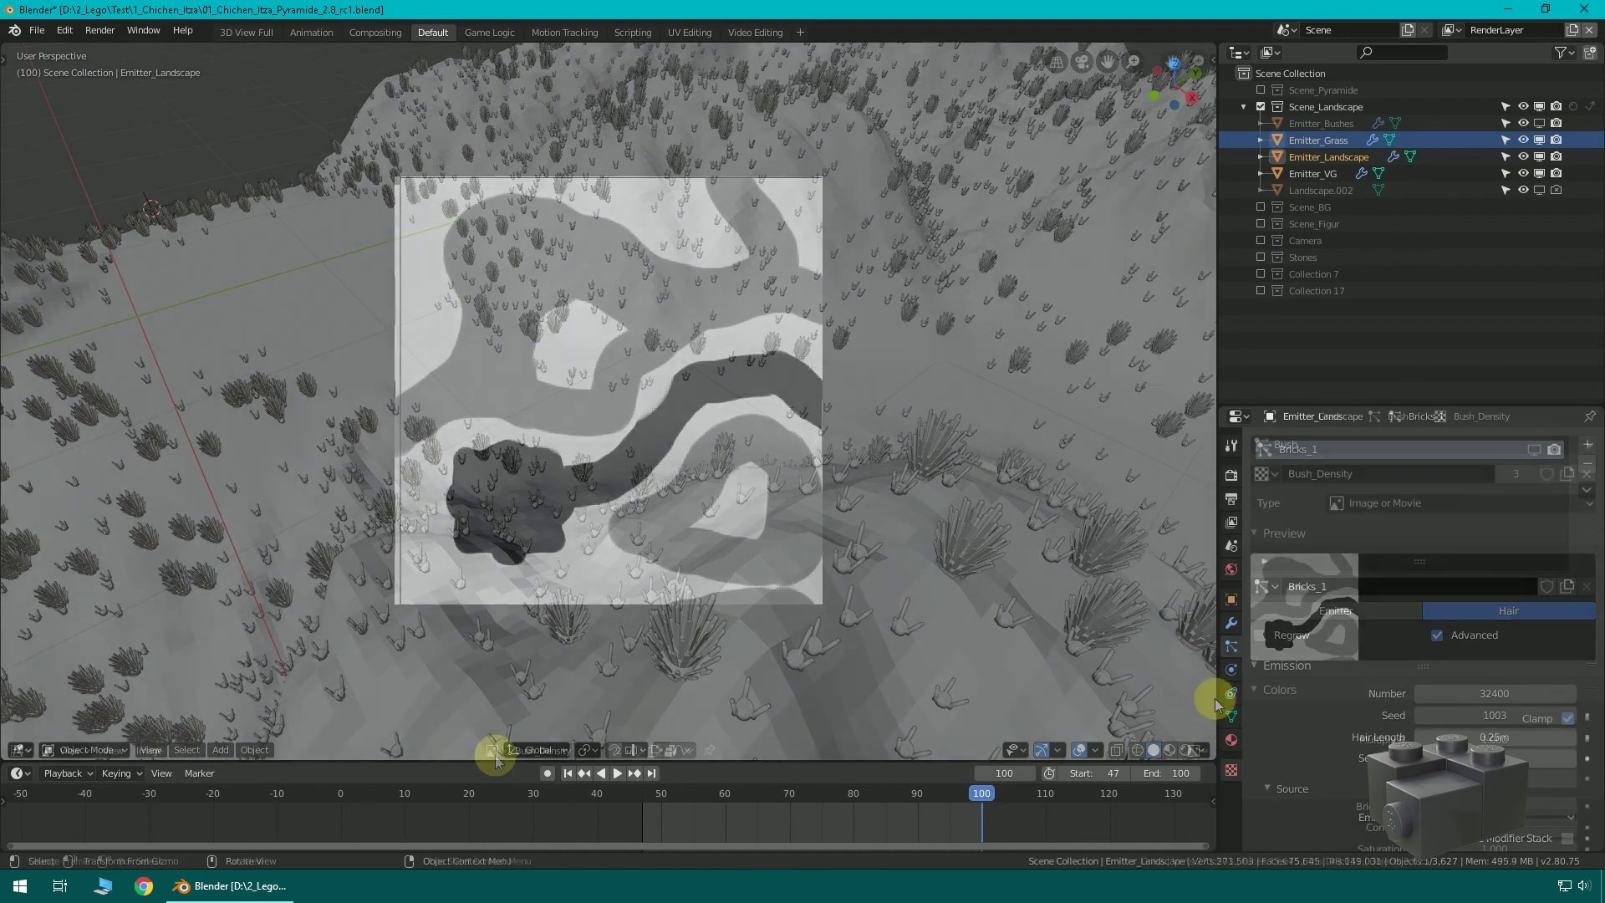
left_click(494, 750)
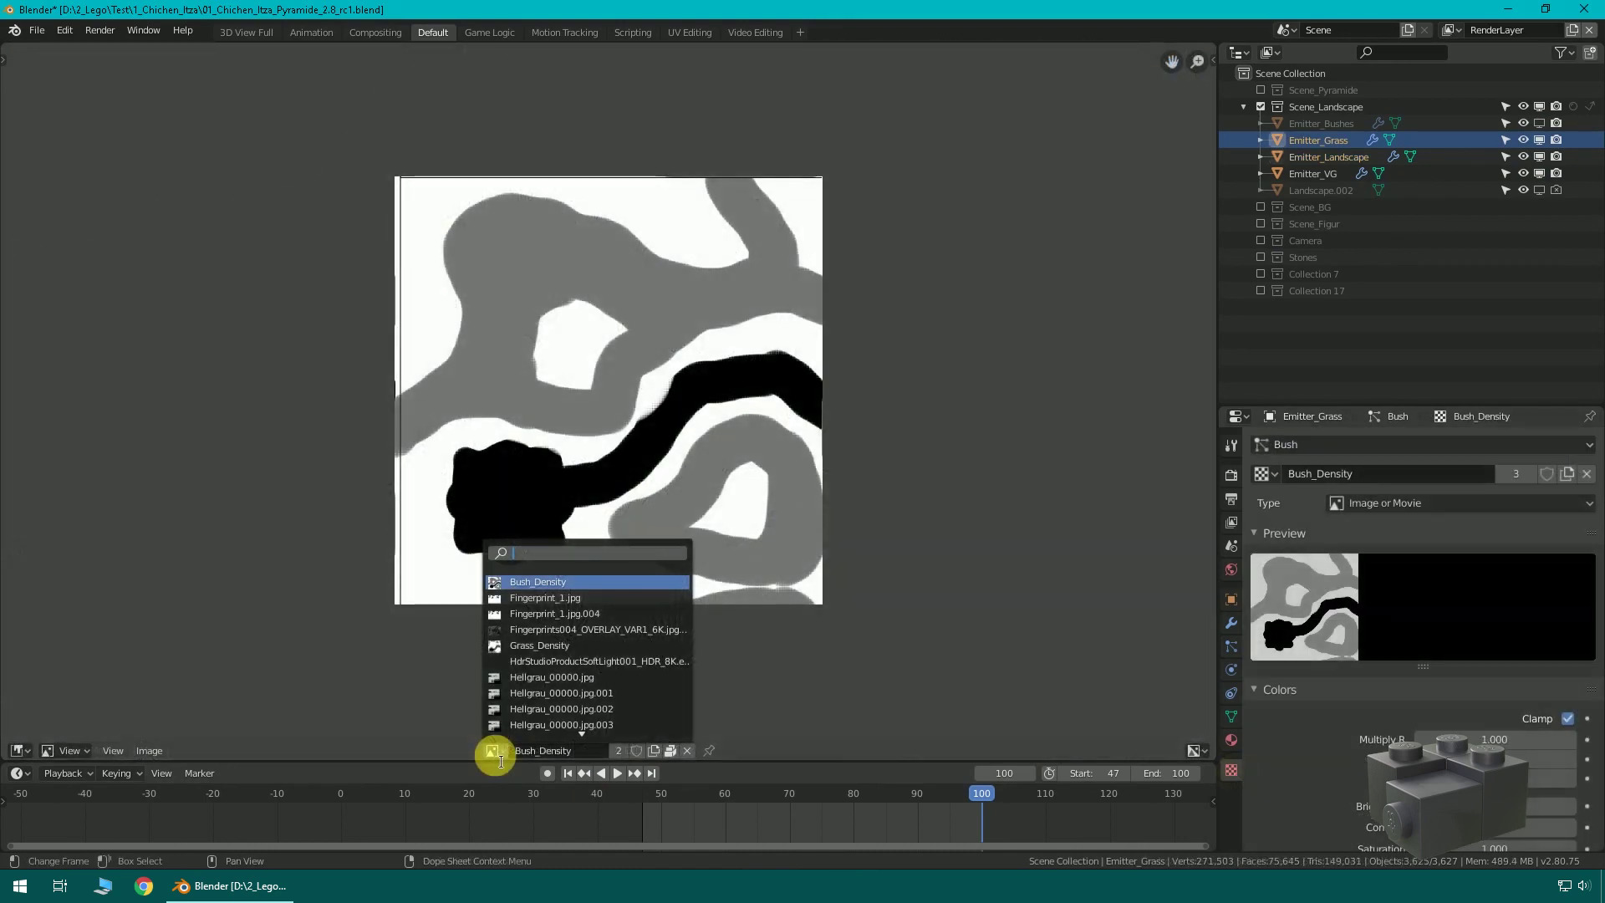
type("densi")
key("Down")
key("Return")
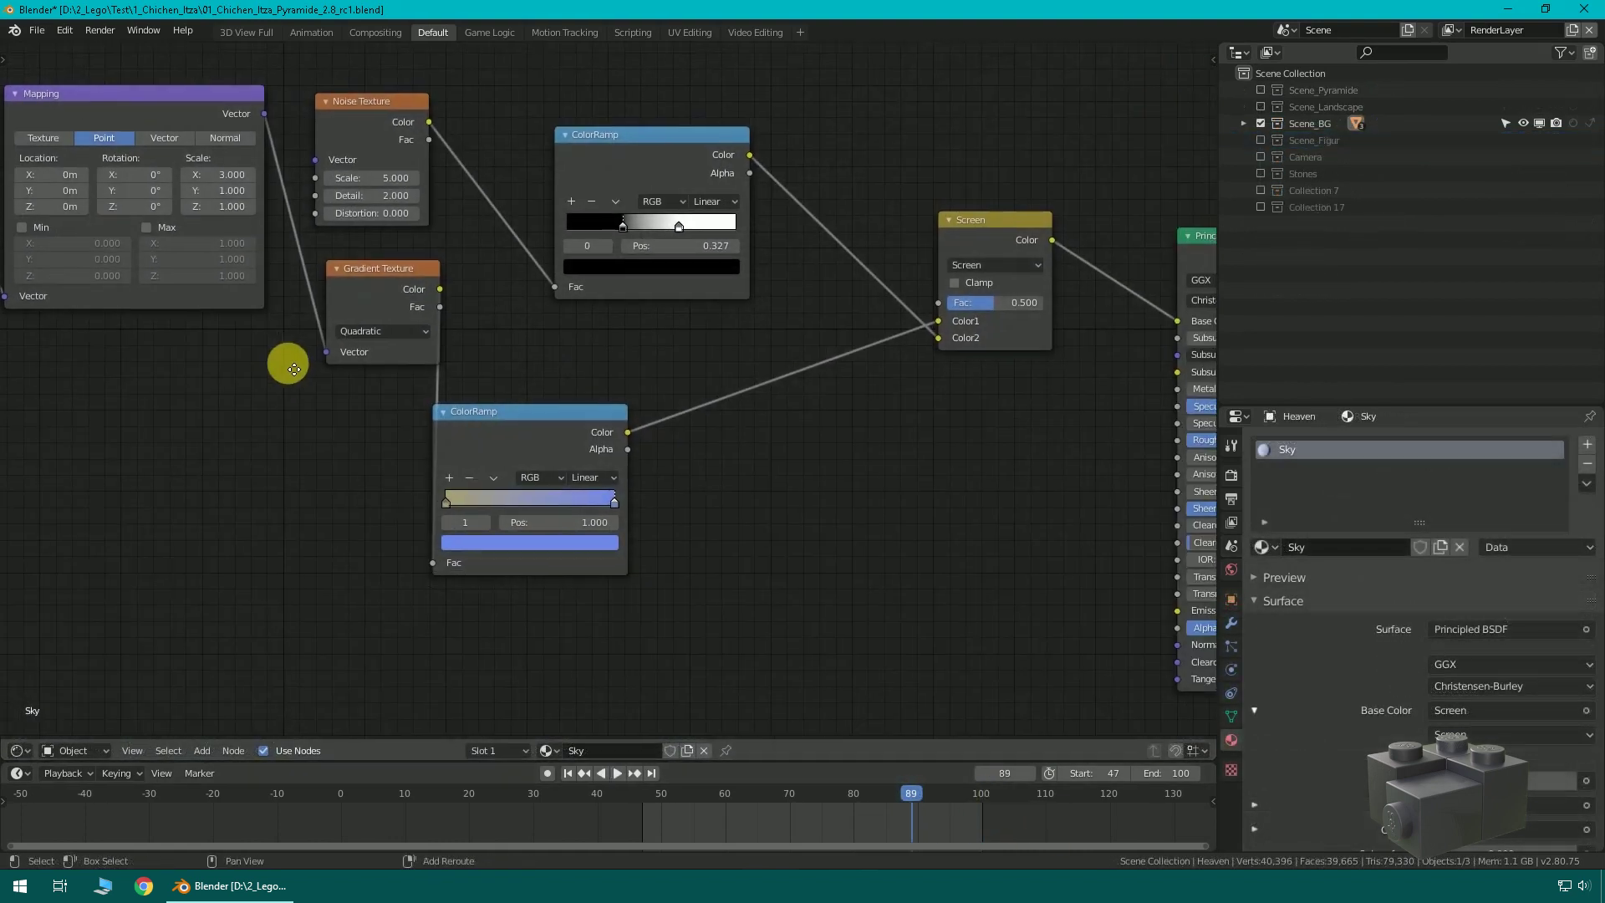
- Arrange the Sky Noise and Gradient nodes, hide ParticleSettings.002, and reposition the Mist ColorRamp node
left_click_drag(365, 107, 396, 108)
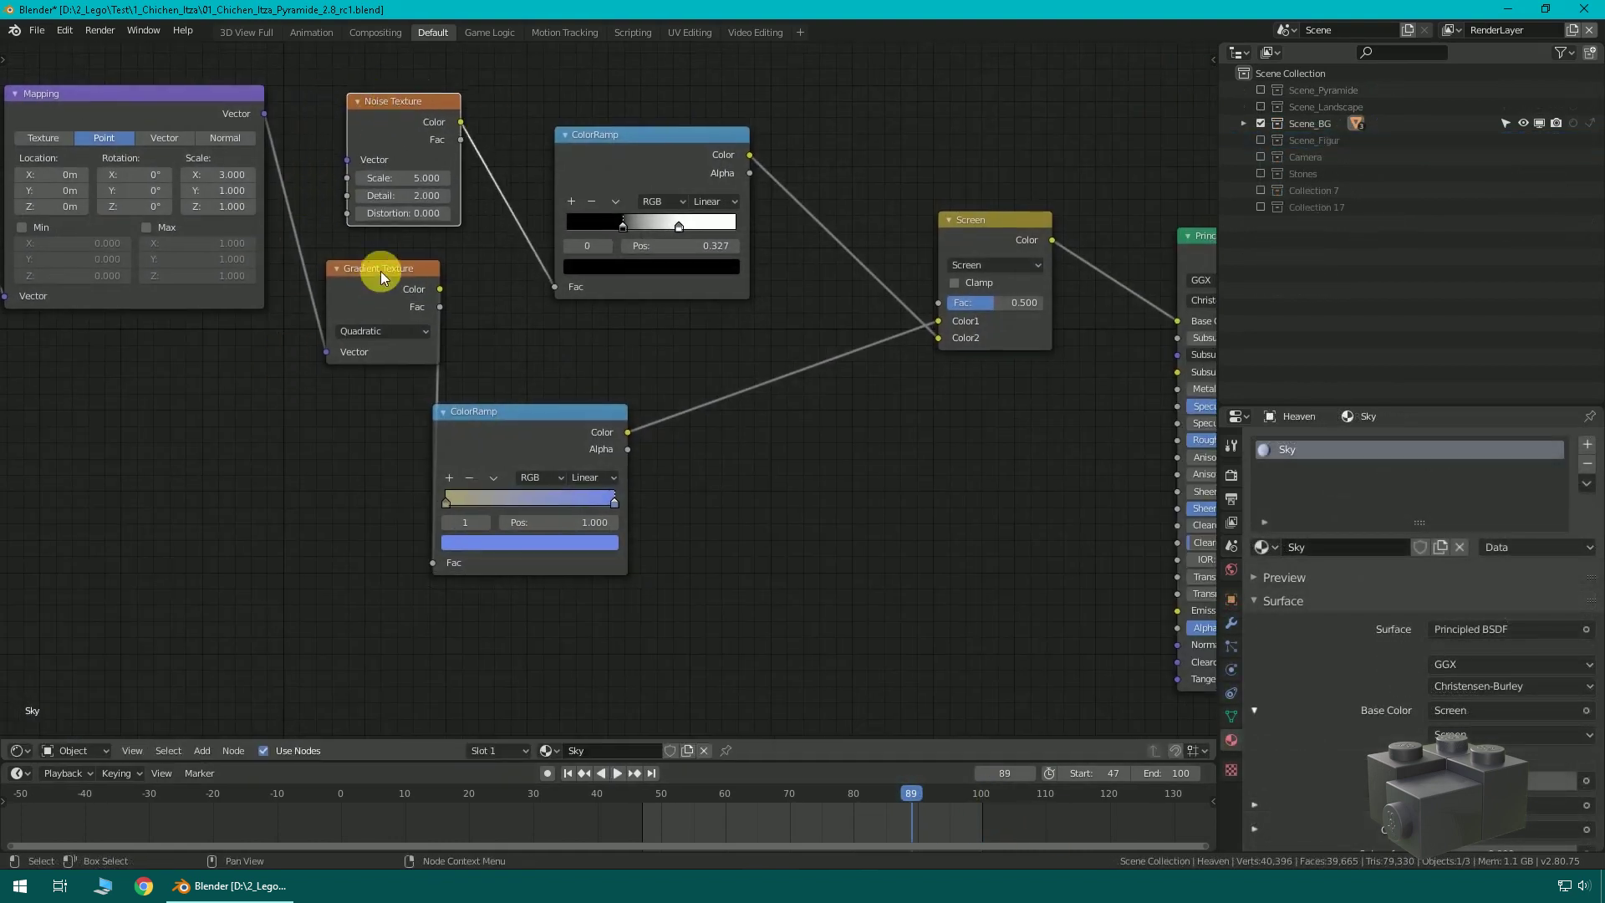
mouse_move(379, 271)
left_mouse_down()
mouse_move(423, 269)
mouse_move(388, 274)
left_mouse_up()
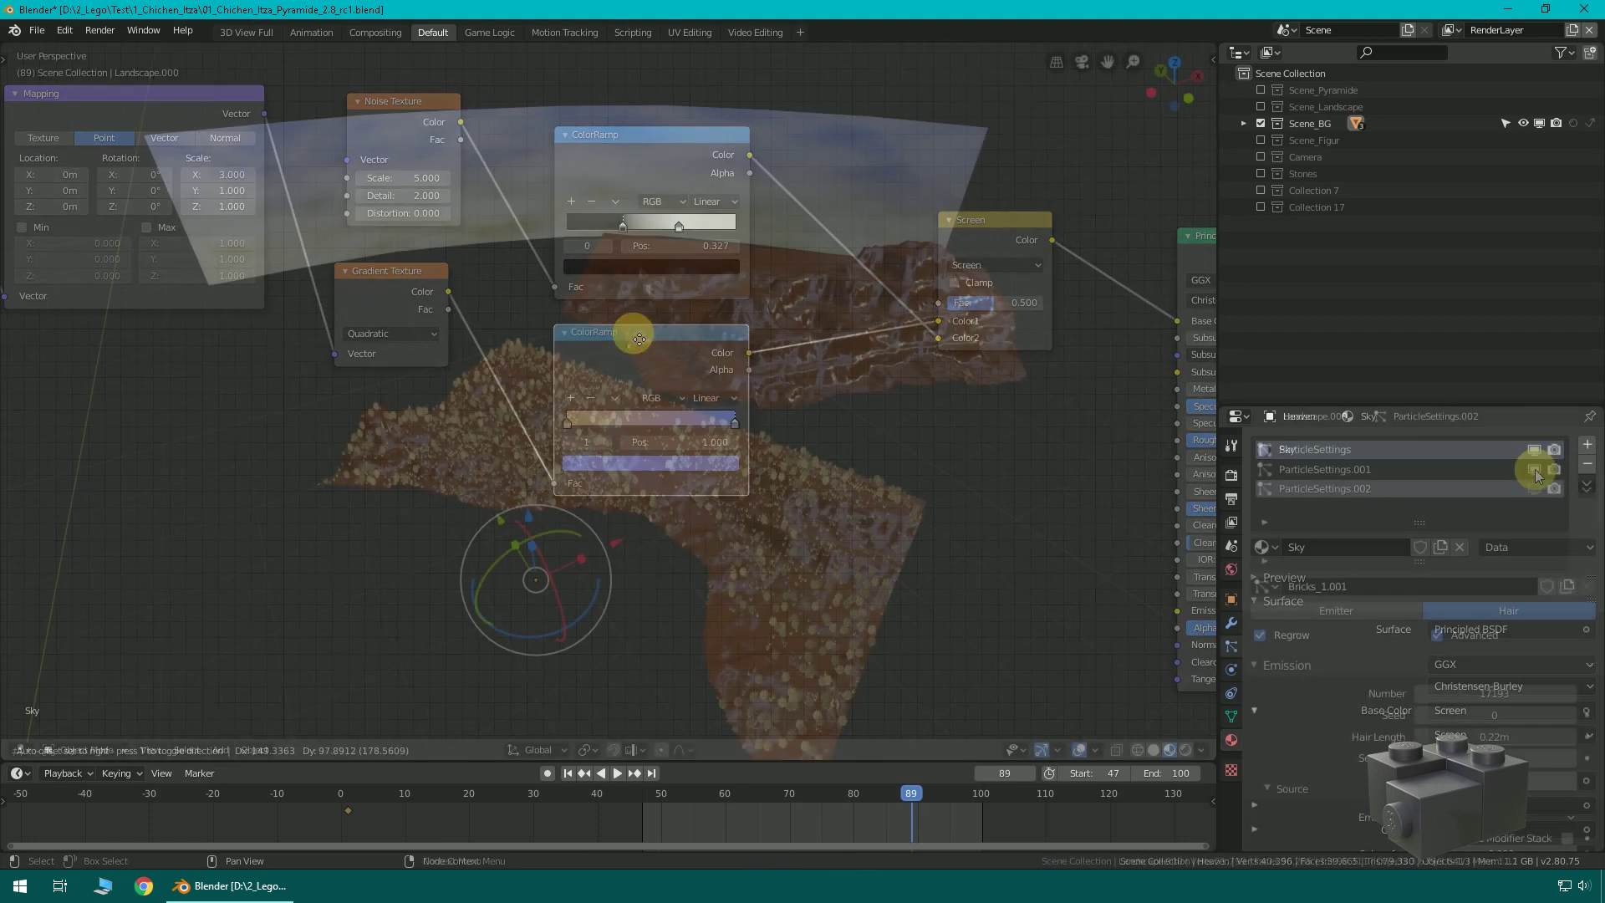
left_click(1535, 489)
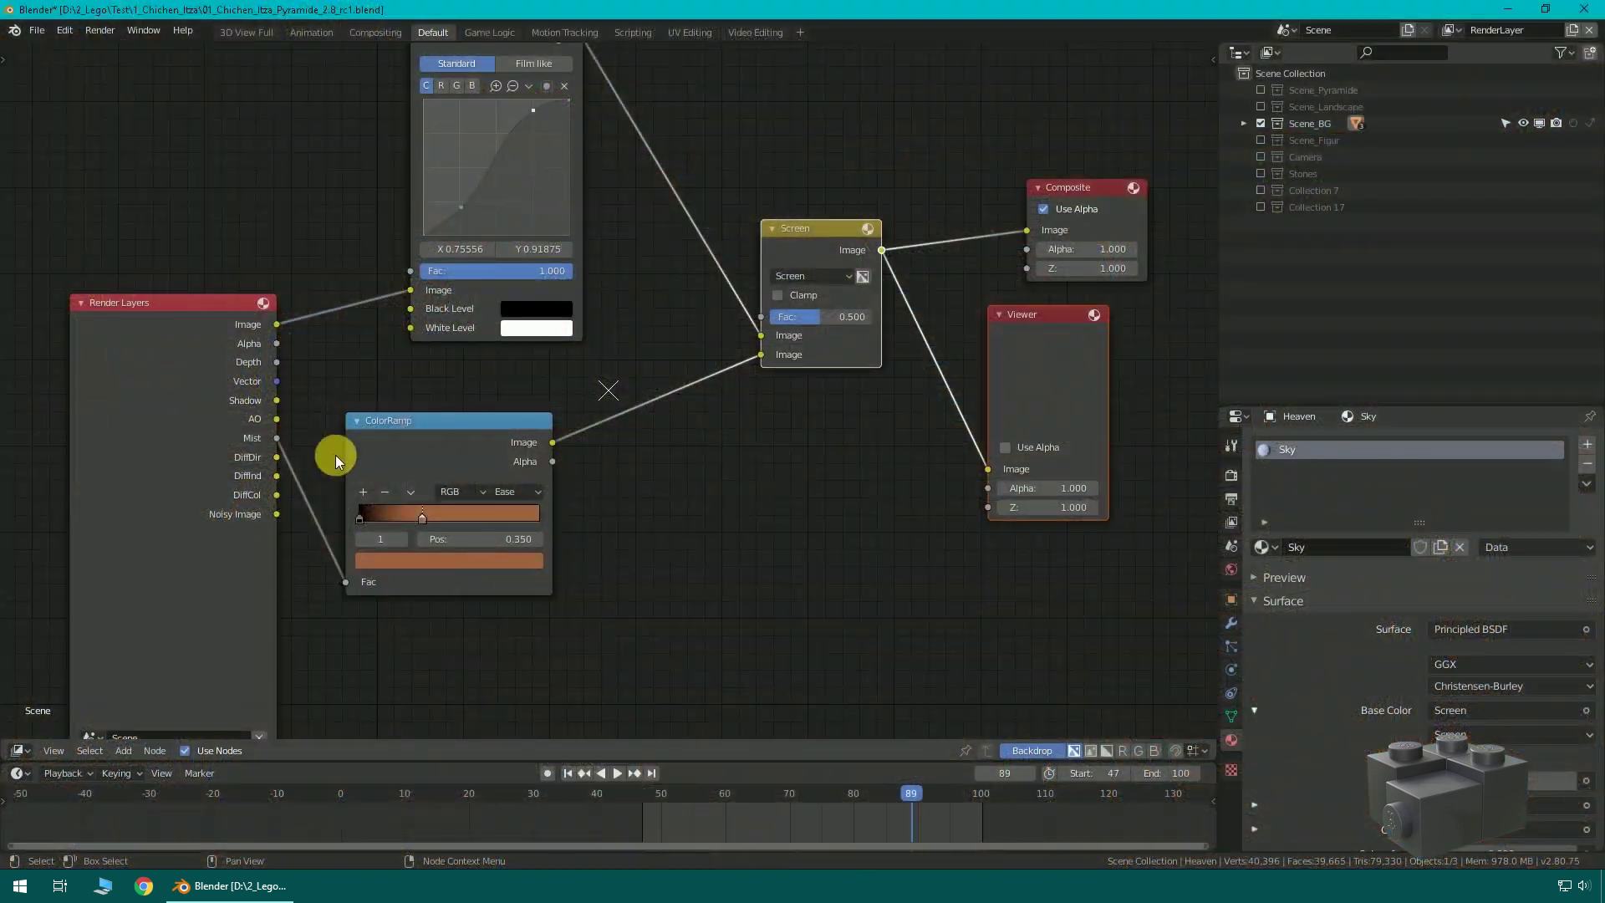
left_click_drag(373, 425, 483, 405)
scroll(681, 162, "up", 3, "shift")
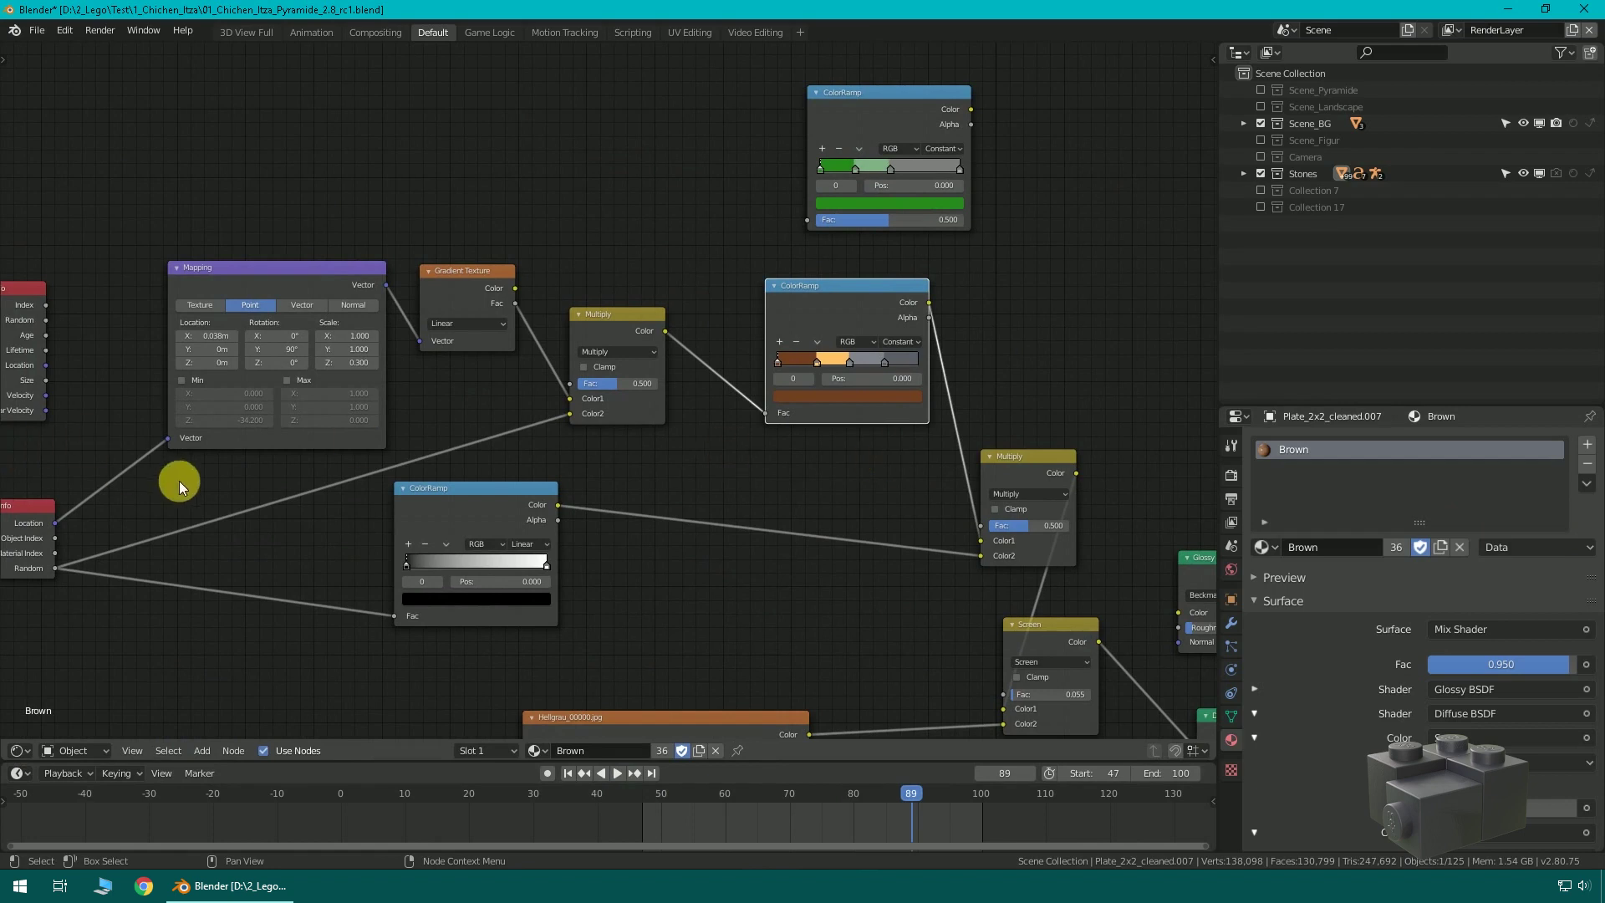
- Pan across the Brown material's Mapping, Gradient, Multiply and ColorRamp nodes
middle_click_drag(288, 444, 466, 431)
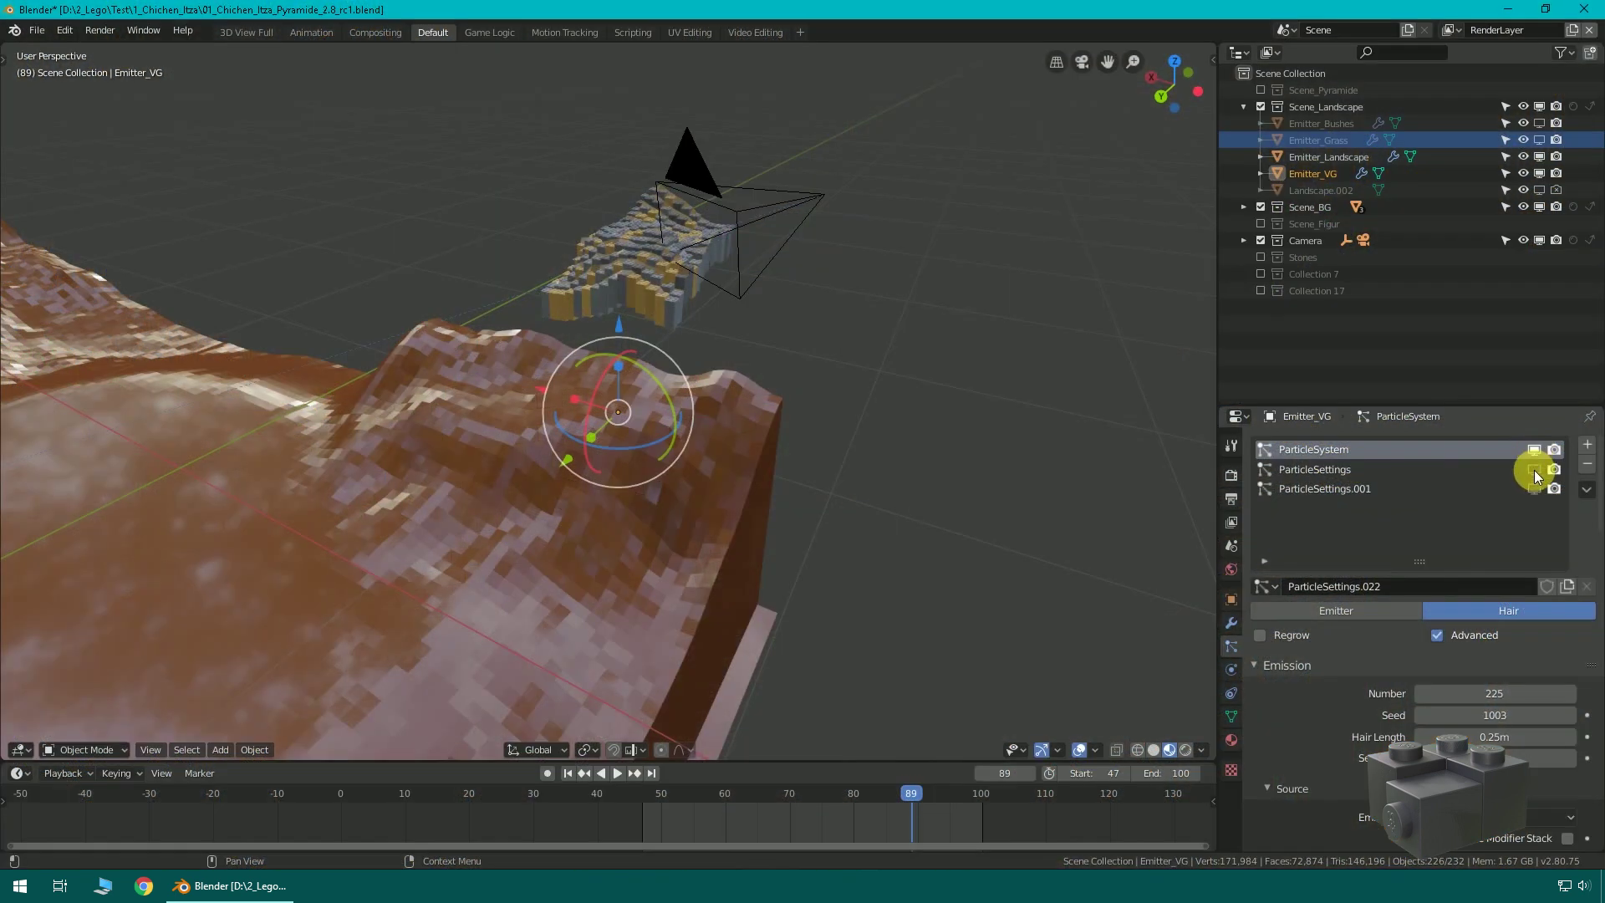
- Hide ParticleSettings.001, view the vegetation patch through the camera, then switch to the Shader Editor
left_click(1535, 493)
mouse_move(736, 301)
middle_mouse_down()
mouse_move(681, 315)
mouse_move(727, 455)
mouse_move(872, 462)
middle_mouse_up()
scroll(871, 455, "up", 6)
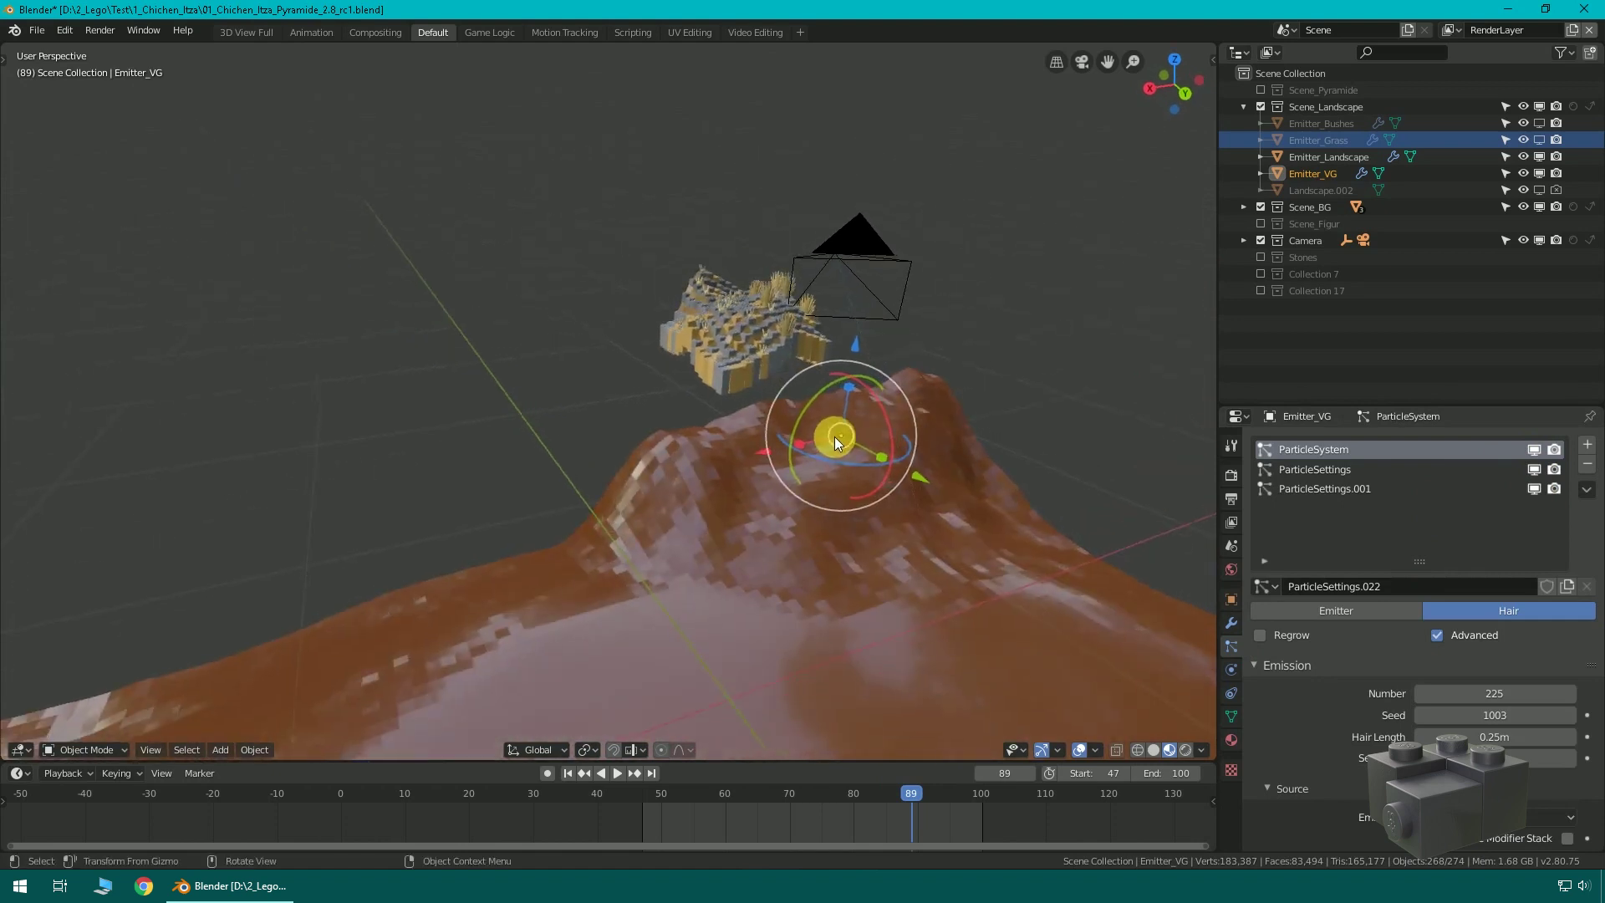
middle_click_drag(715, 401, 888, 467, "shift")
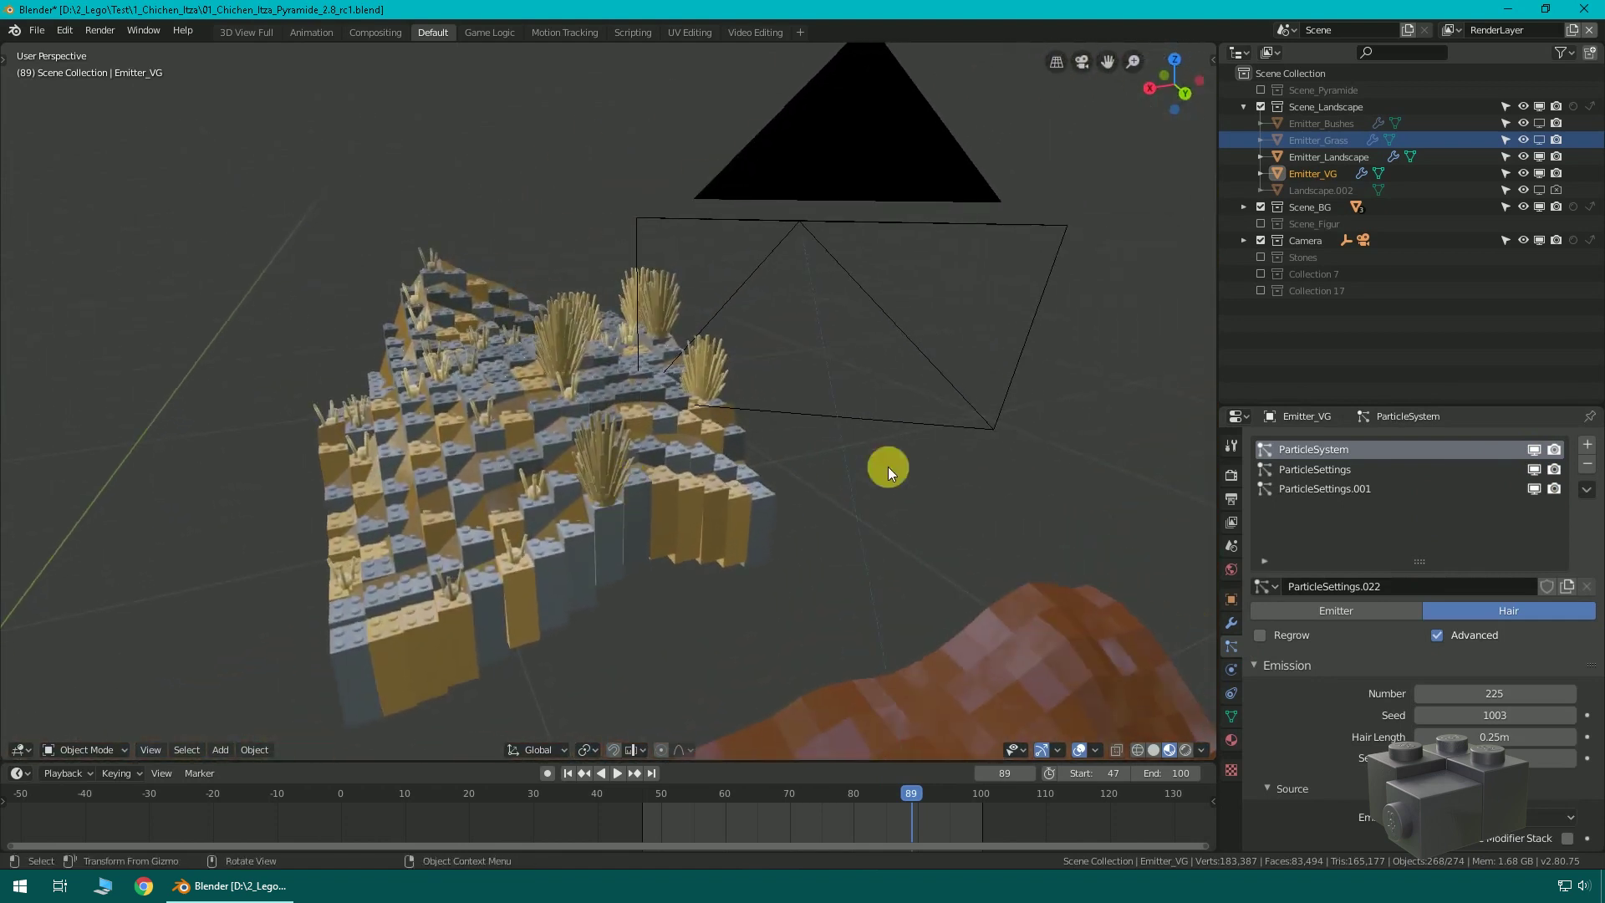
key("KP_0")
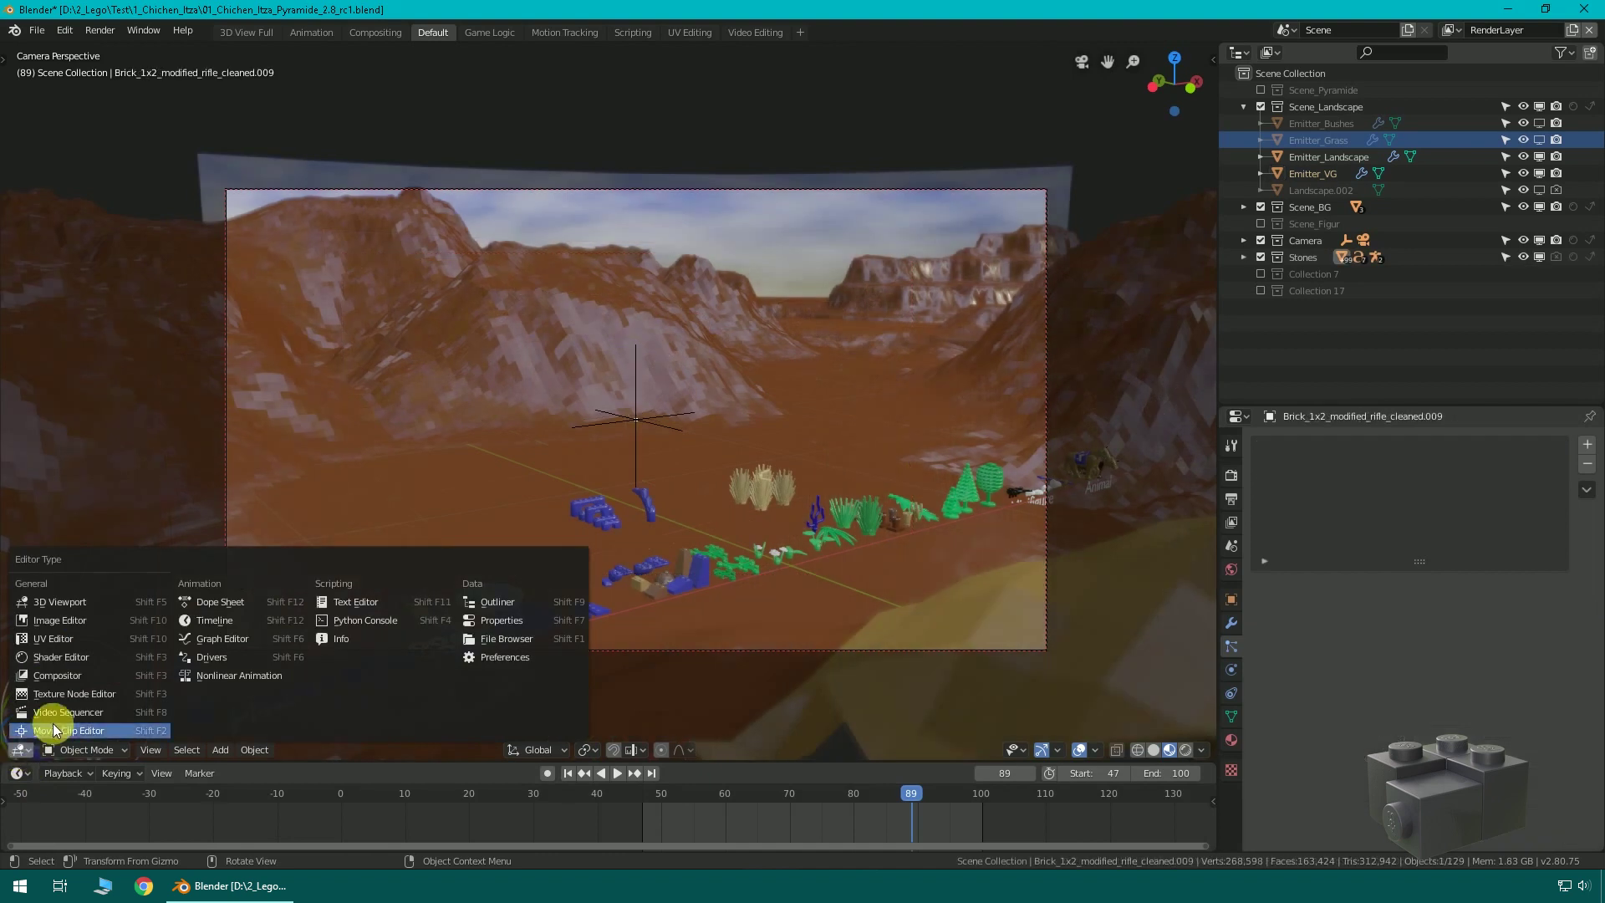
left_click(75, 657)
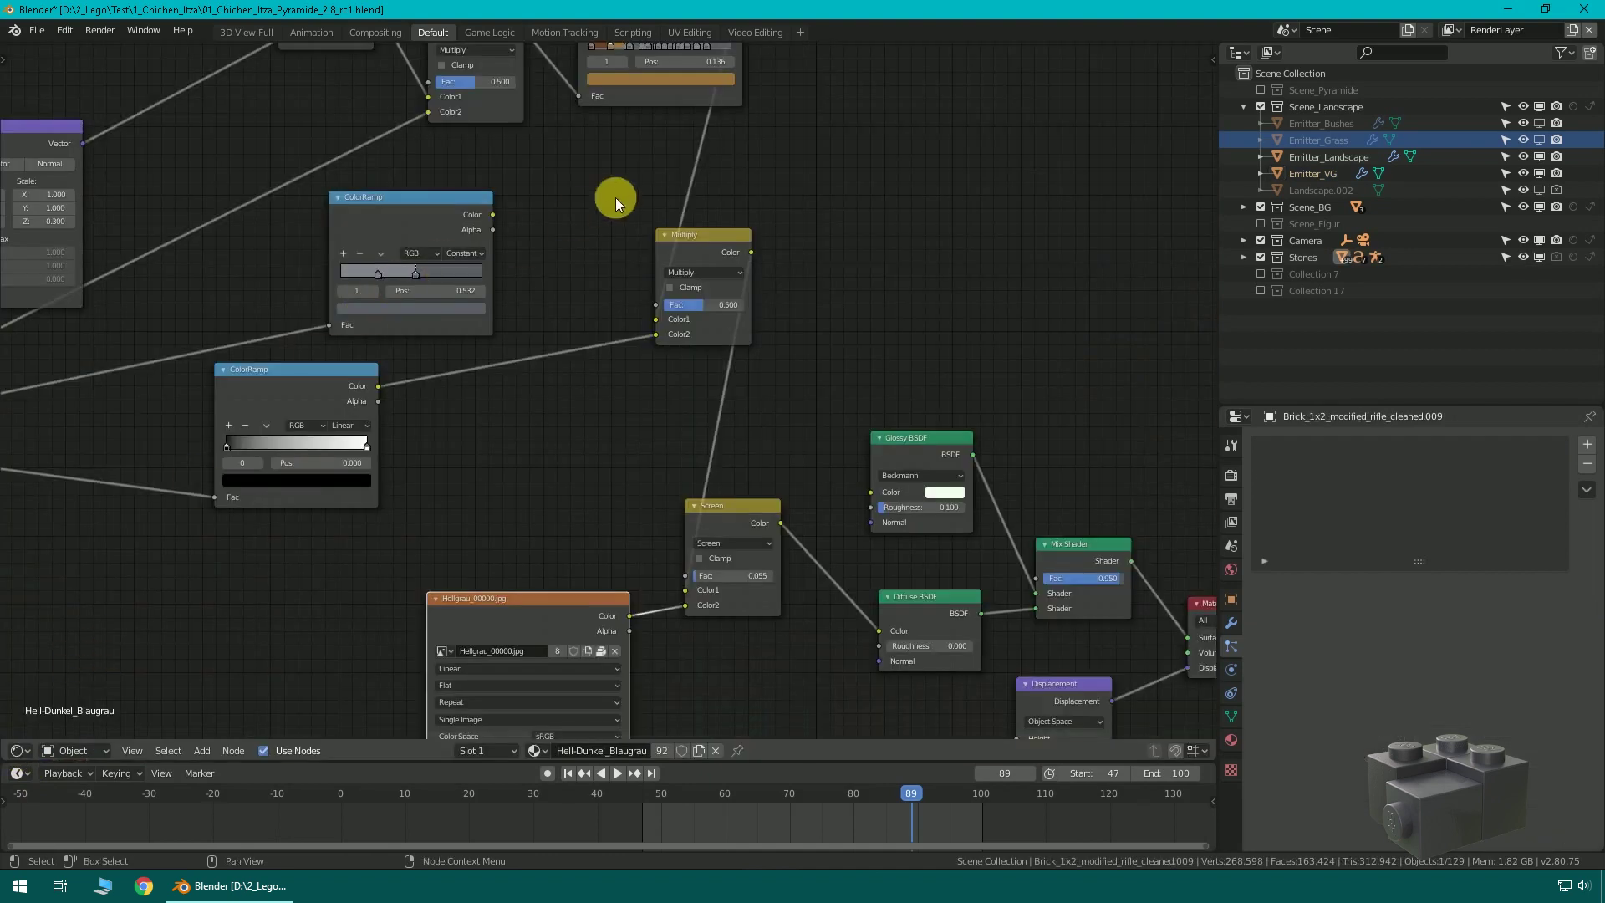
- Pan and zoom to the top ColorRamp of the Hell-Dunkel_Blaugrau material
middle_click_drag(616, 204, 616, 351)
scroll(634, 296, "up", 4)
scroll(631, 333, "up", 2)
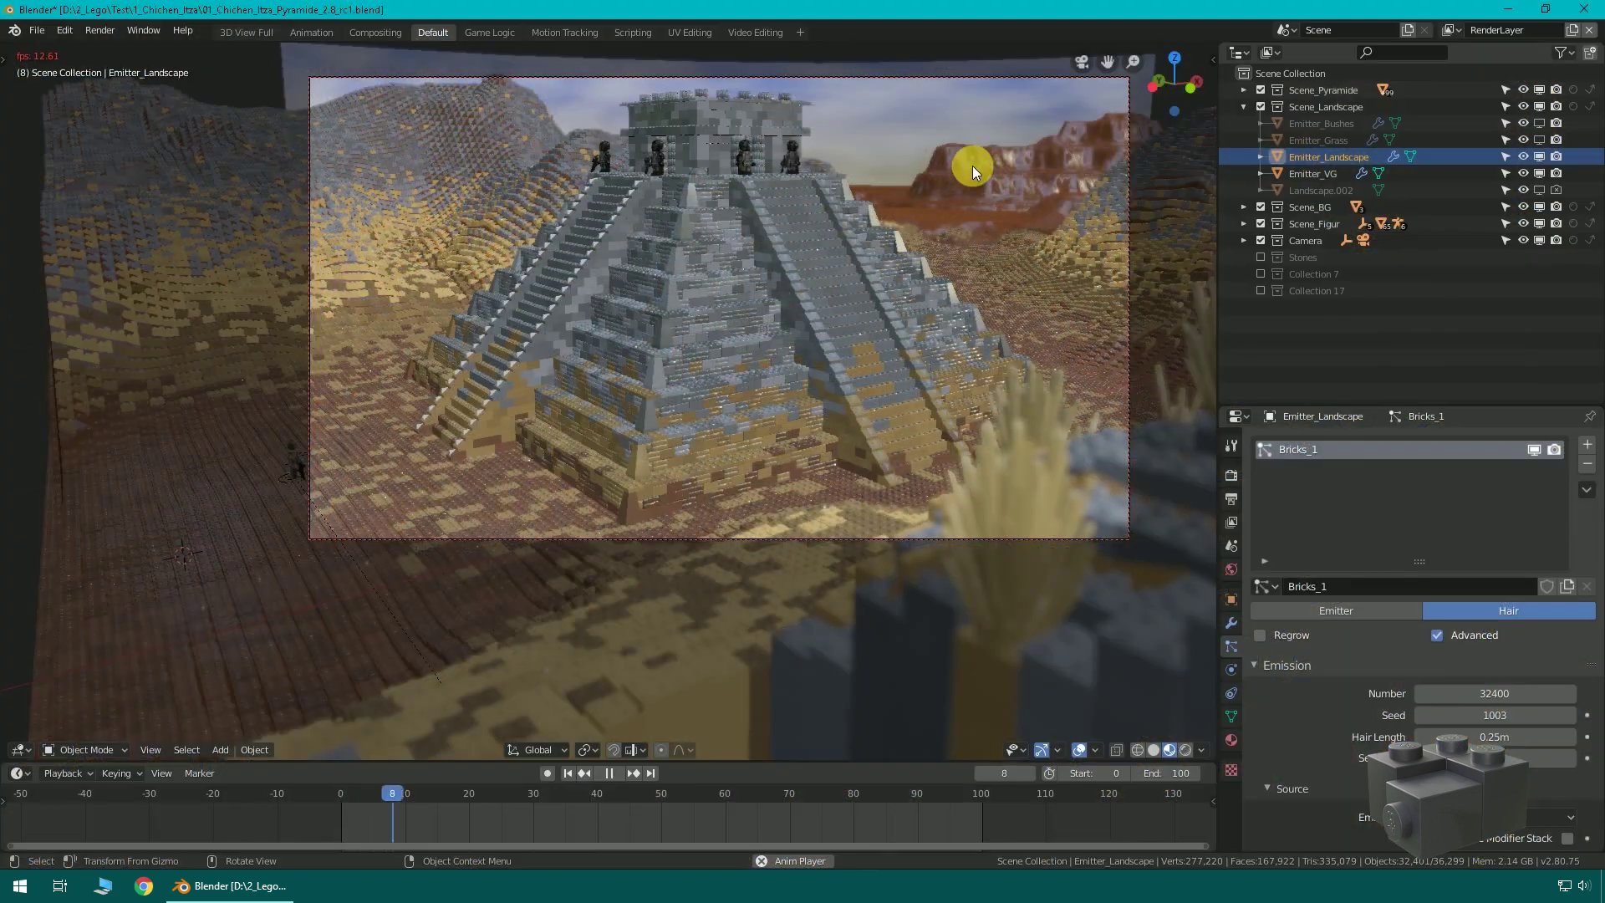
- Select Landscape.001, then the Landscape.000 terrain inside the Scene_BG collection
left_click(971, 166)
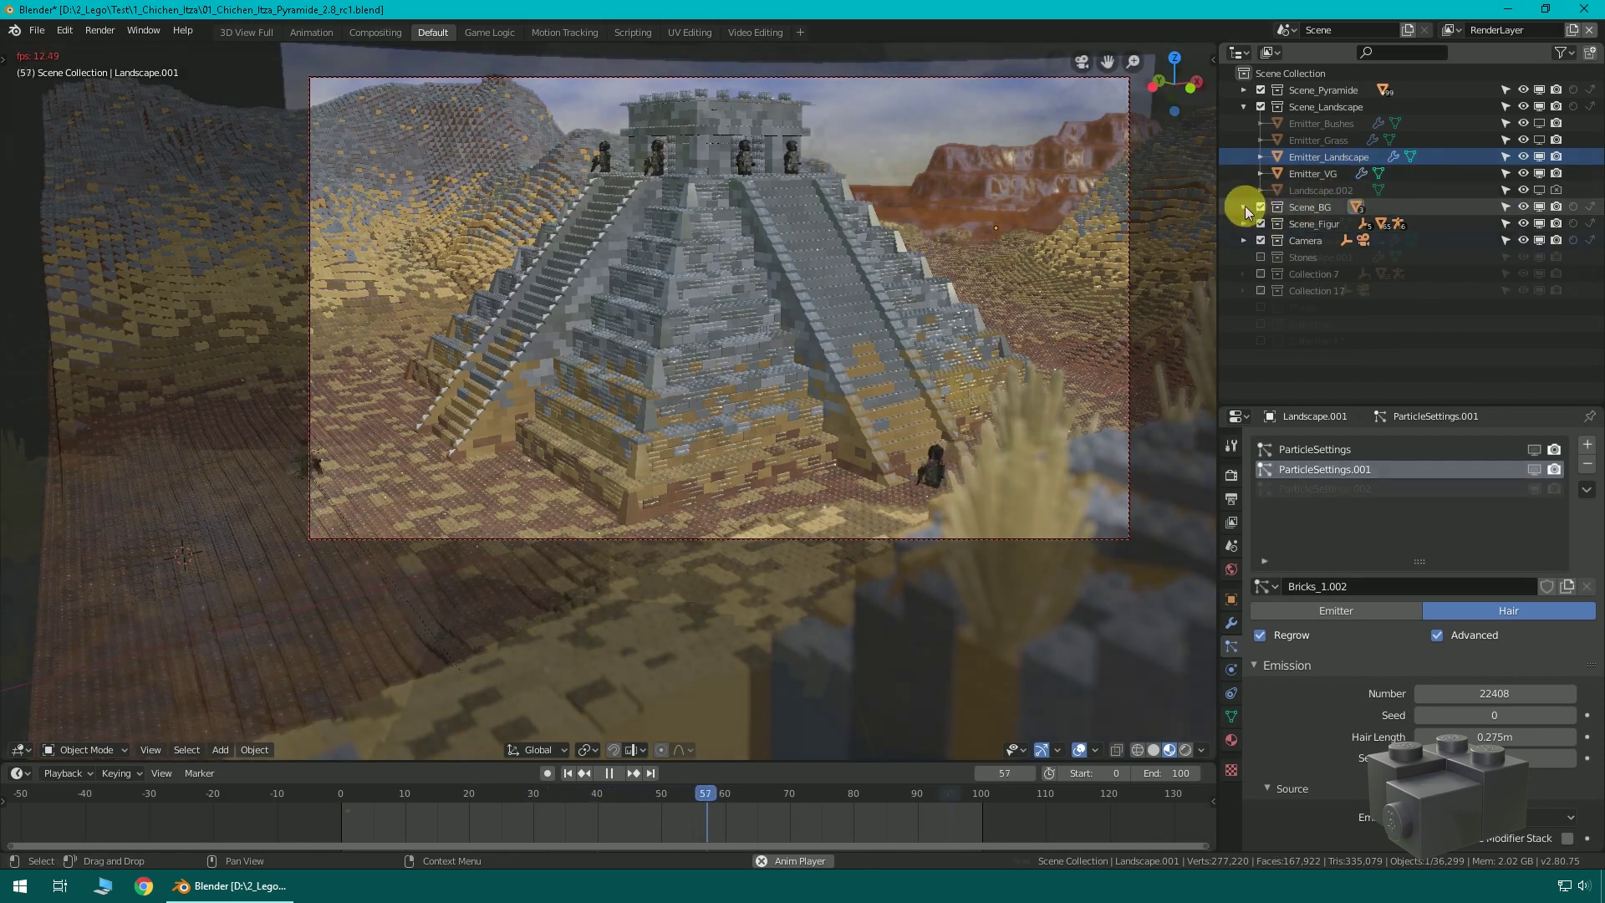
left_click(1244, 206)
left_click(1321, 240)
middle_click_drag(982, 378, 1002, 451)
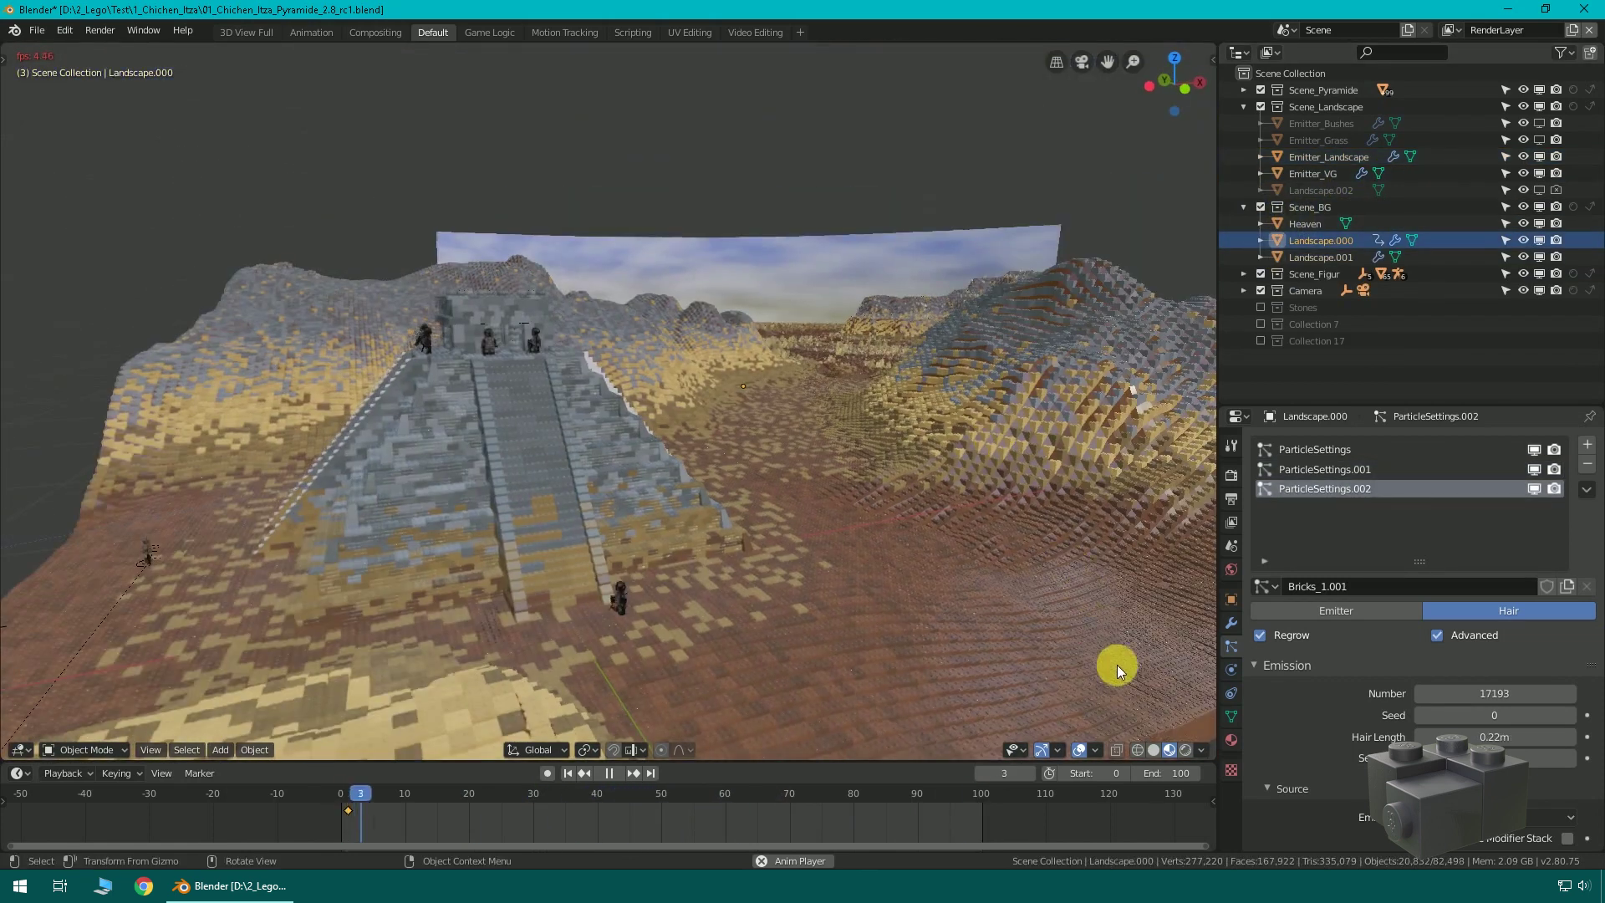
- Switch to Solid shading, stop playback, and view the landscape from the front
left_click(1153, 750)
key("space")
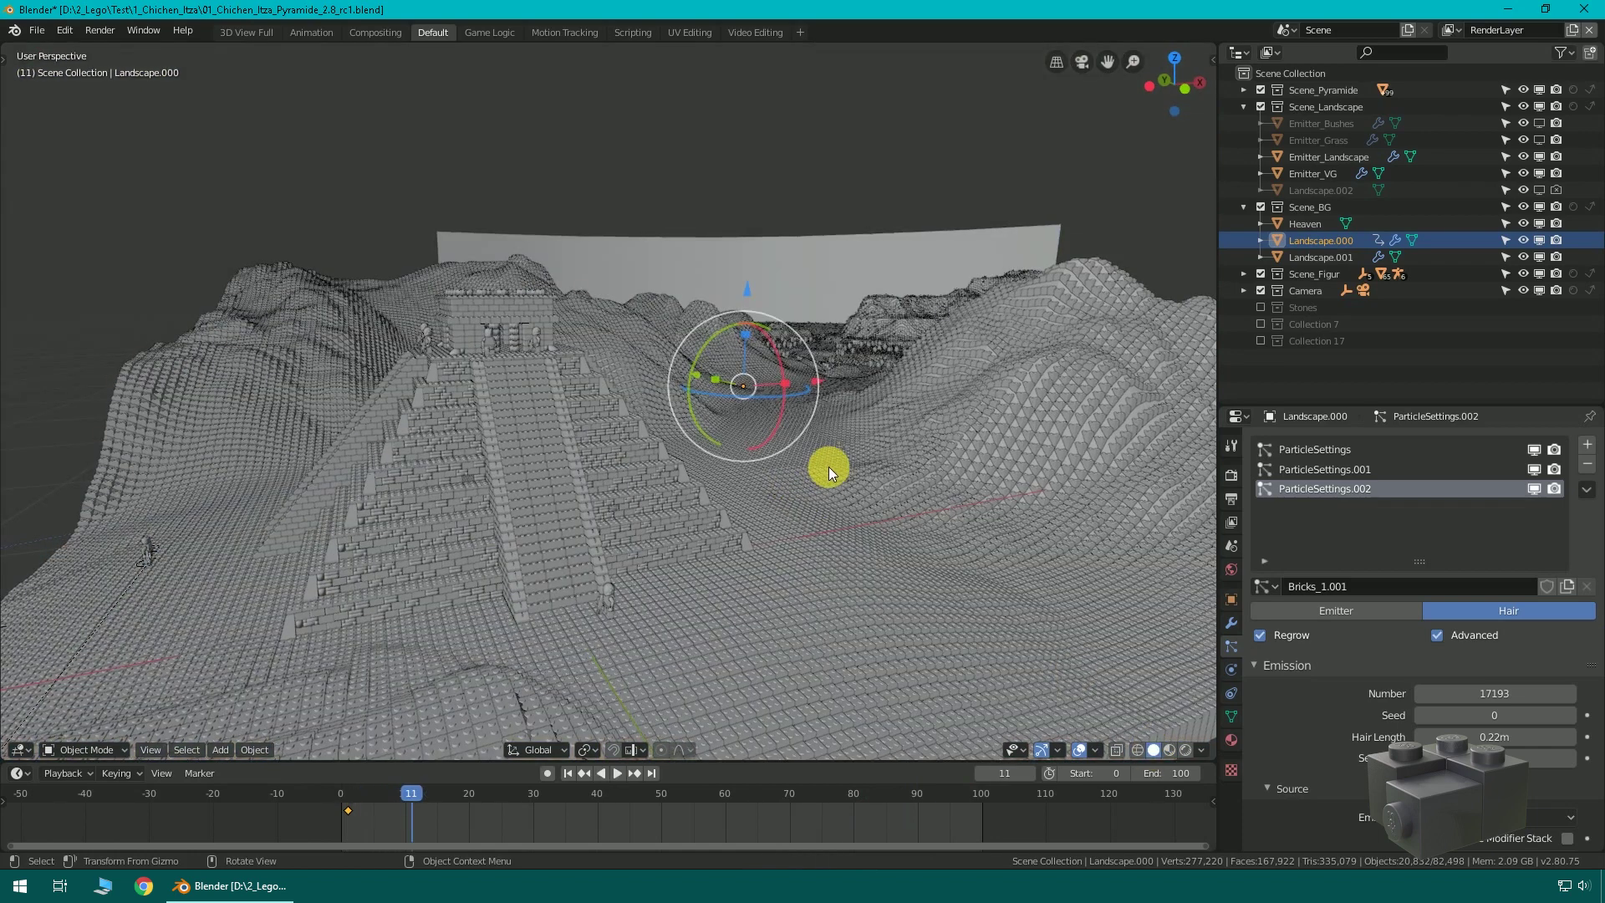
key("KP_1")
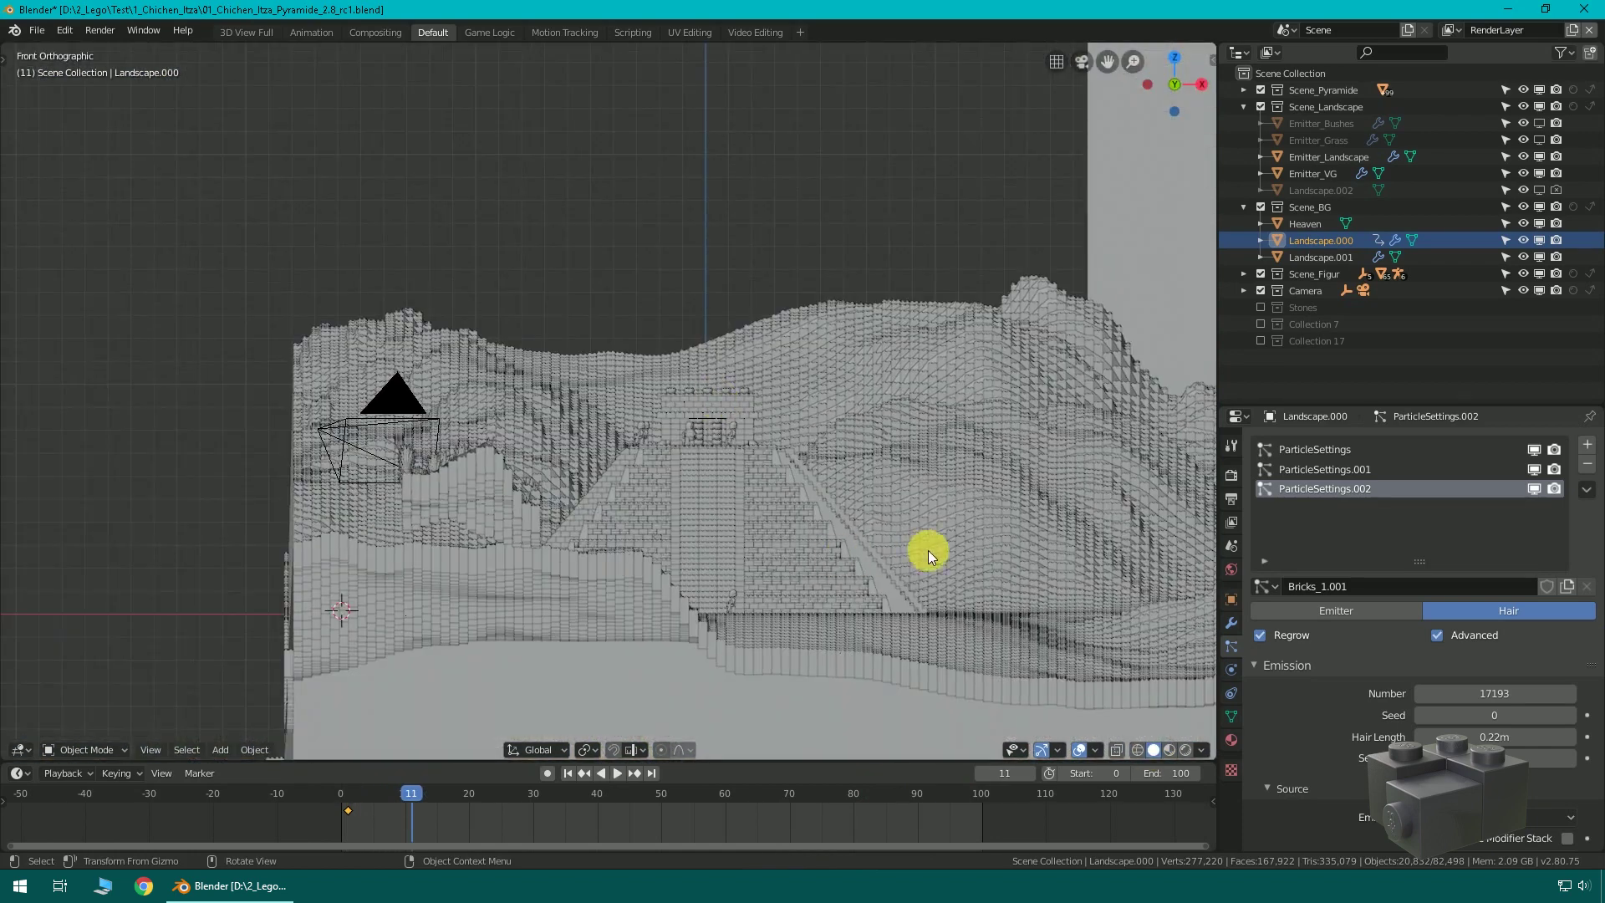